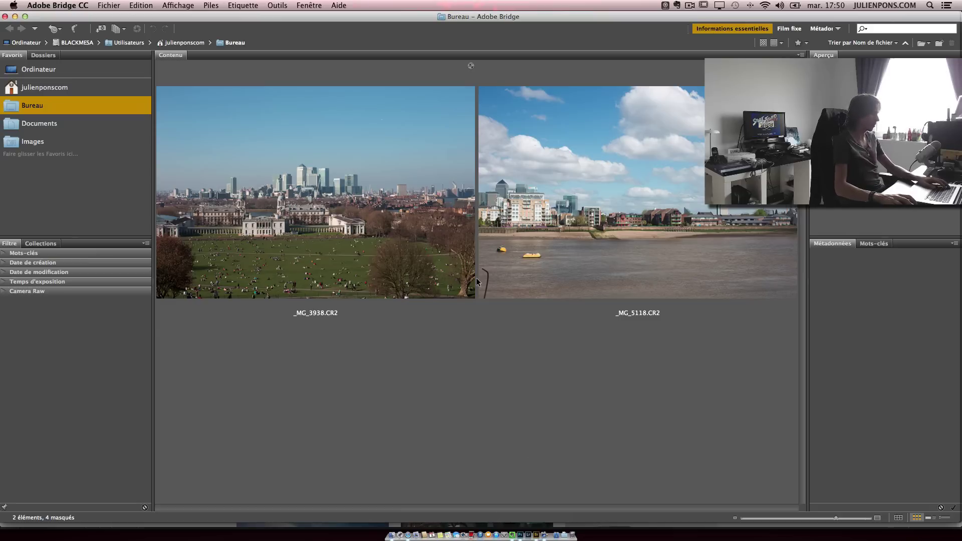
- Open both photos, _MG_3938.CR2 and _MG_5118.CR2, in Photoshop
click(384, 255)
click(544, 258)
super+click(426, 288)
key(super+o)
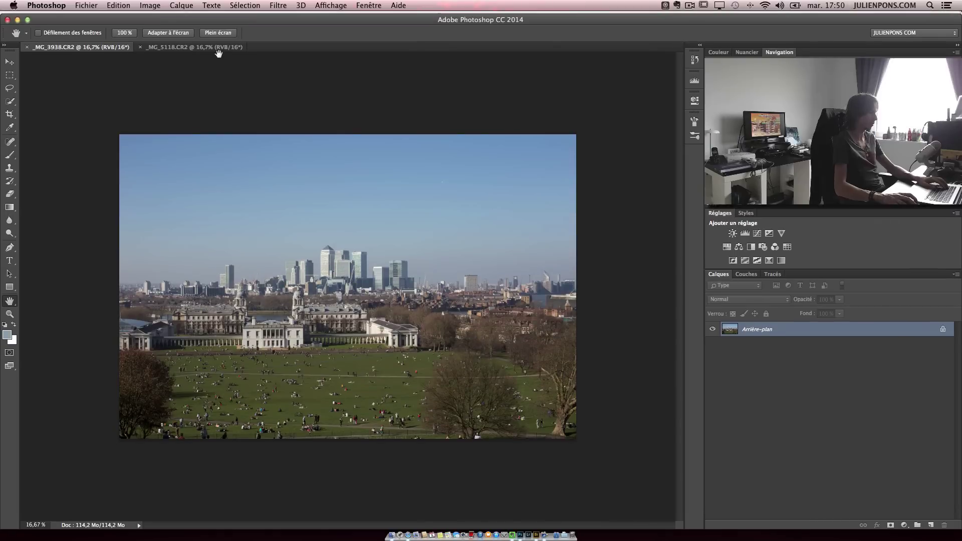
- Show the rulers in _MG_5118 and place a horizontal guide across the sky just above the tallest building
click(216, 48)
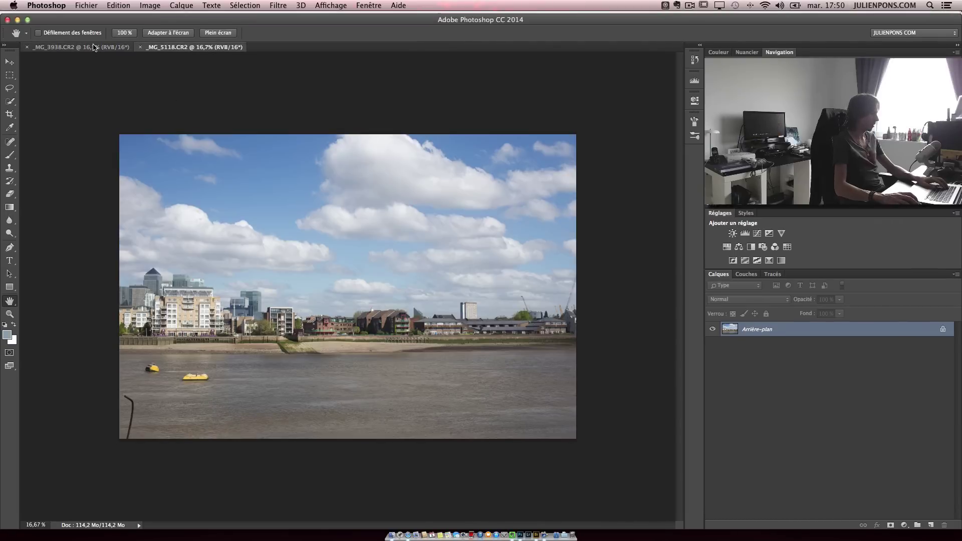
key(super+r)
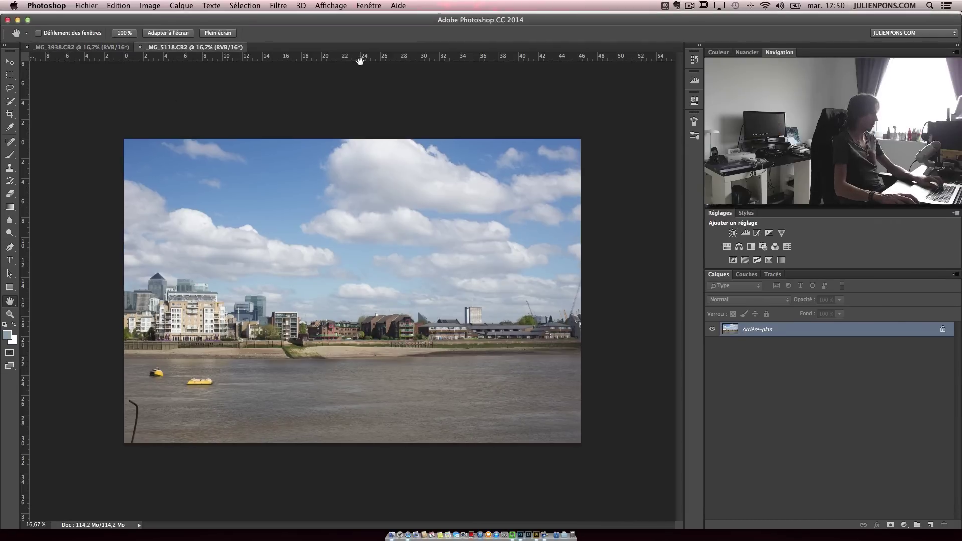
drag(361, 61, 366, 269)
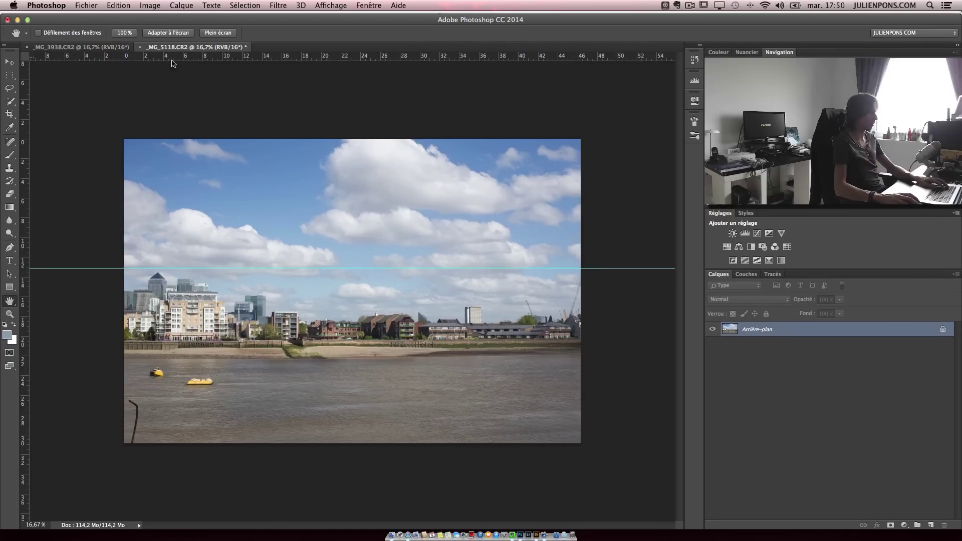
- In _MG_3938, select the whole sky above the skyline with the Quick Selection tool
click(85, 48)
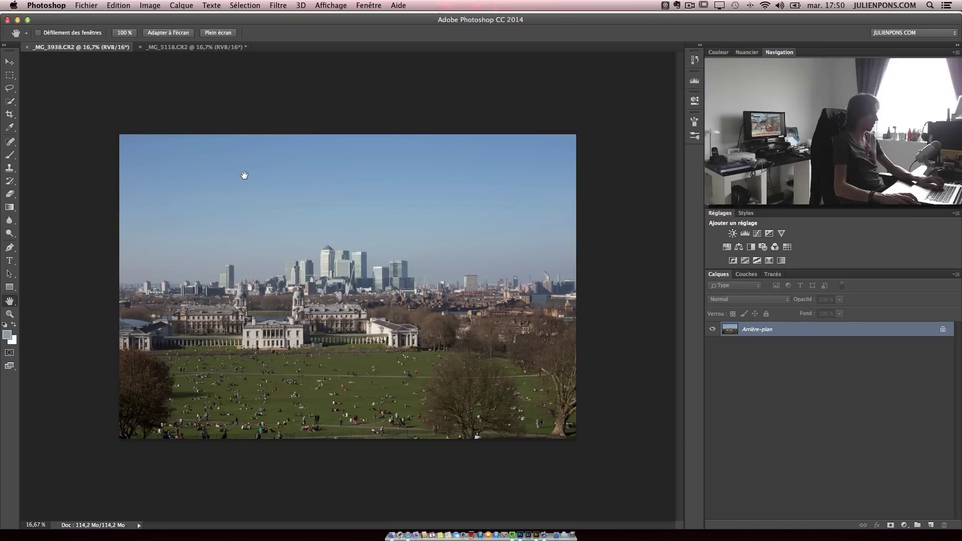
key(w)
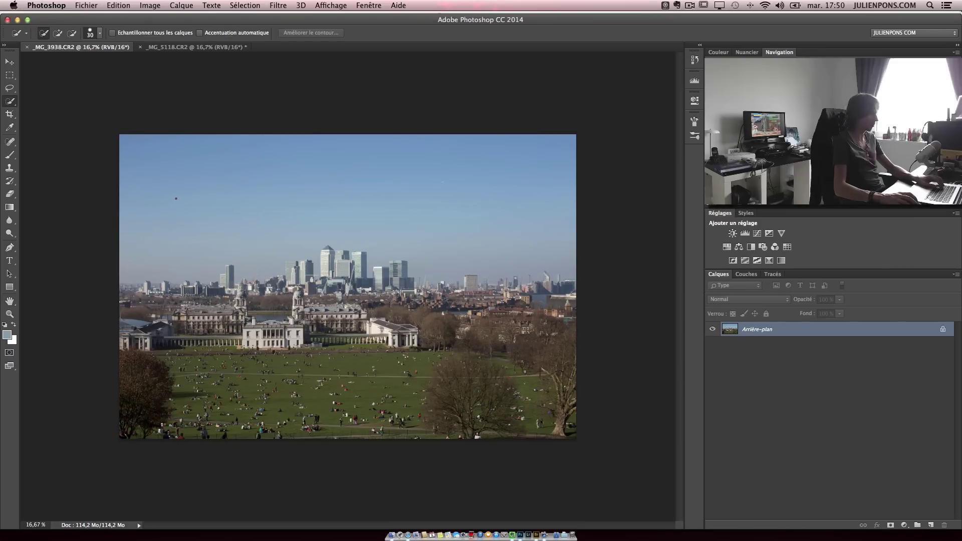
click(9, 101)
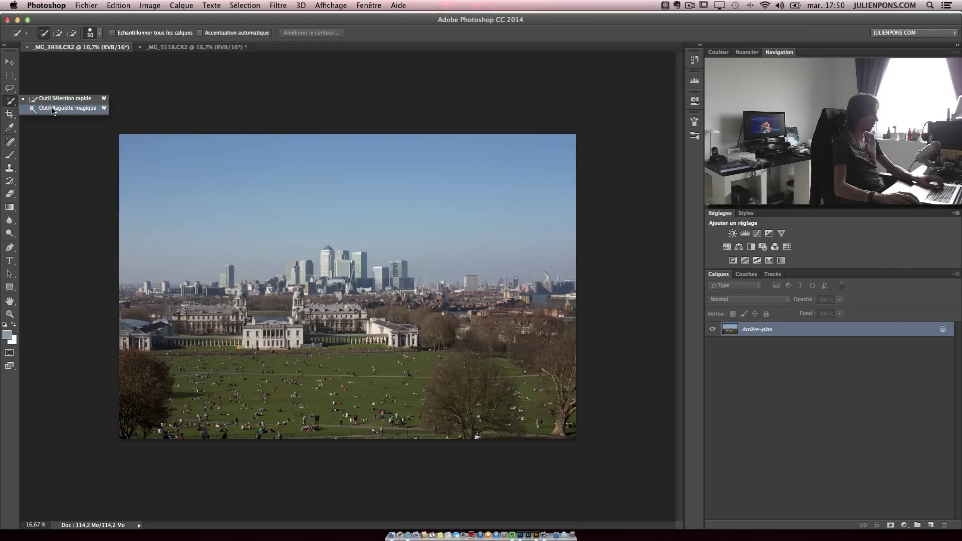
click(81, 103)
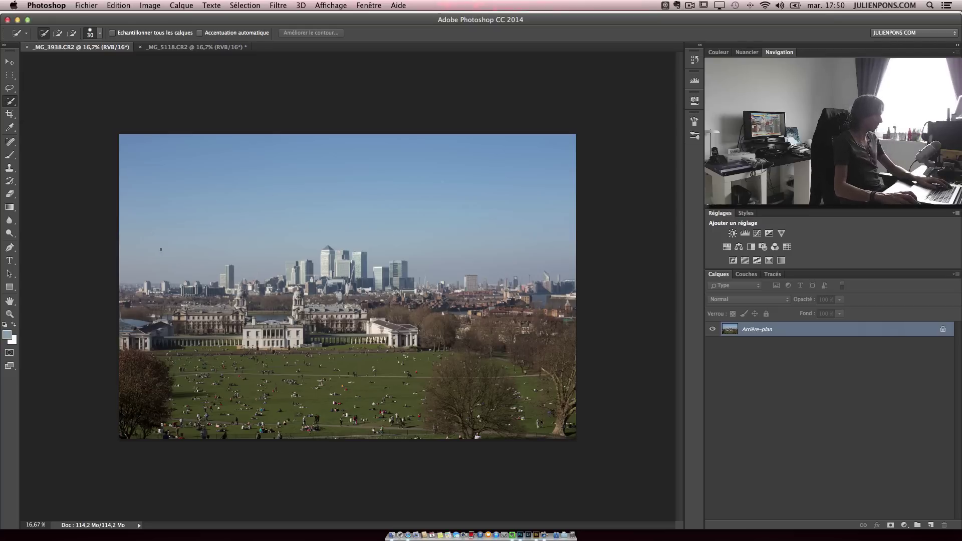
drag(202, 251, 241, 237)
mouse_move(306, 238)
mouse_down()
mouse_move(363, 230)
mouse_move(447, 250)
mouse_up()
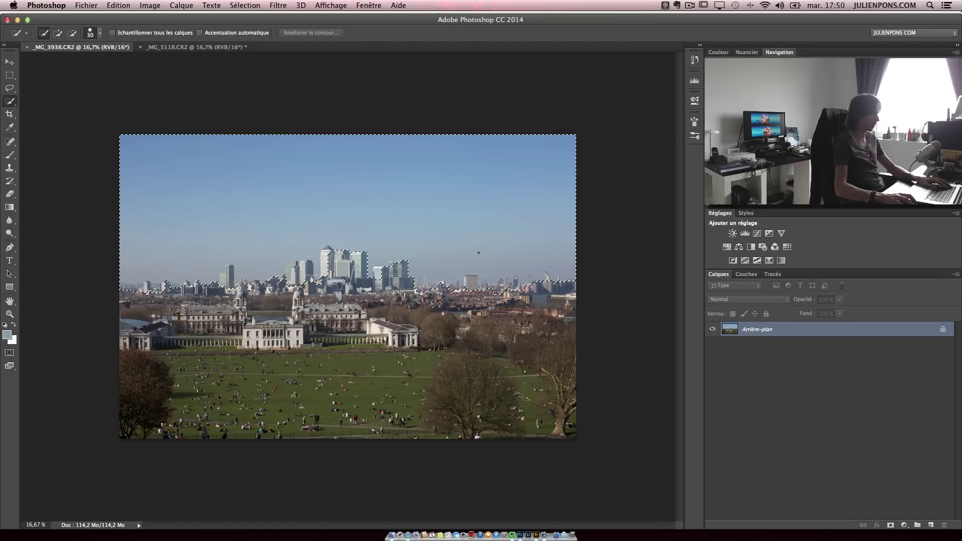
- Subtract the skyline buildings from the sky selection at the far left, in the central towers and on the right
key(alt)
drag(114, 287, 145, 287)
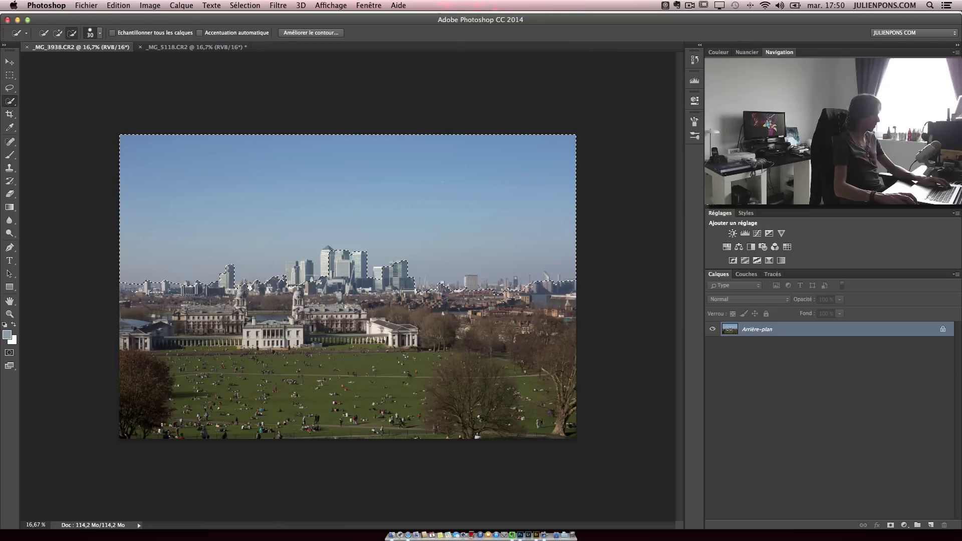
drag(301, 267, 294, 279)
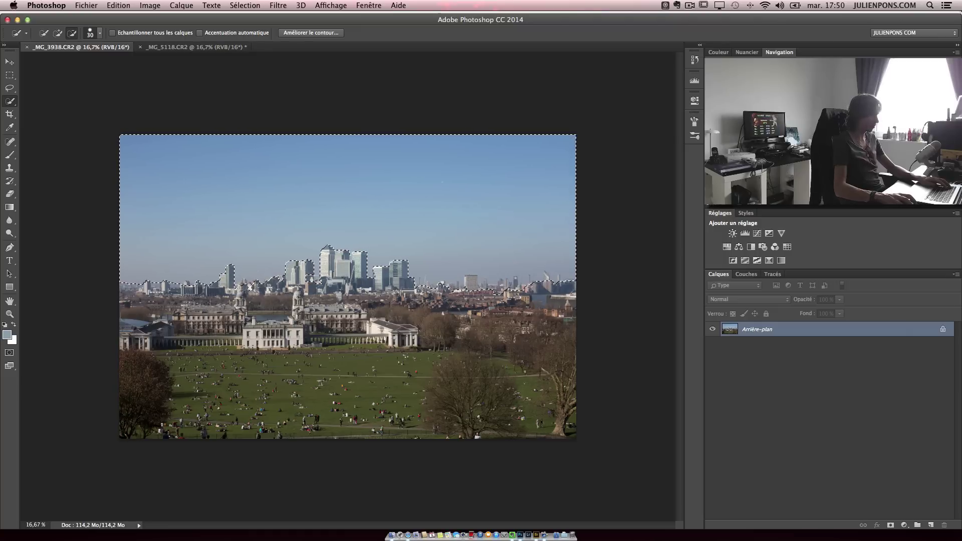
drag(468, 285, 473, 284)
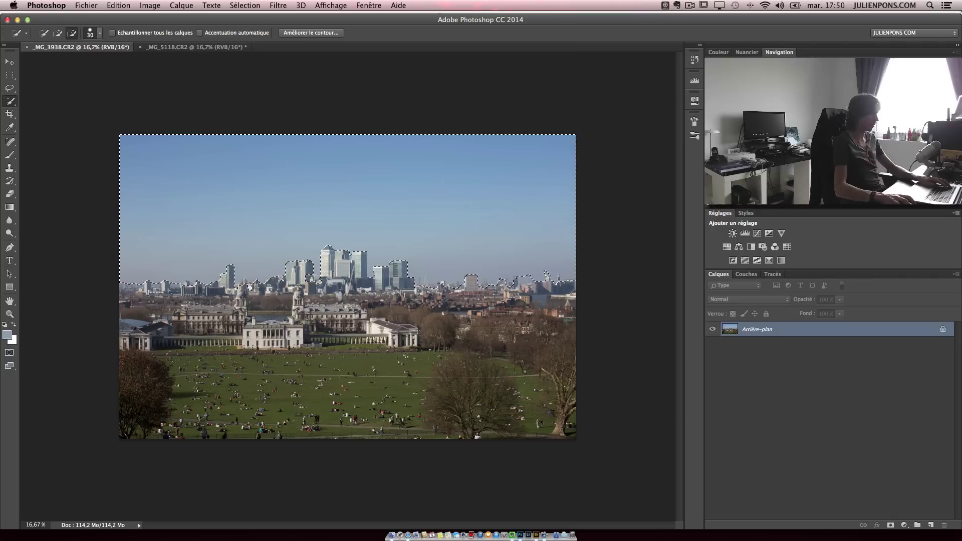
- Convert the background into a layer named "Paysage", then try a layer mask from the sky selection and undo it
double_click(949, 327)
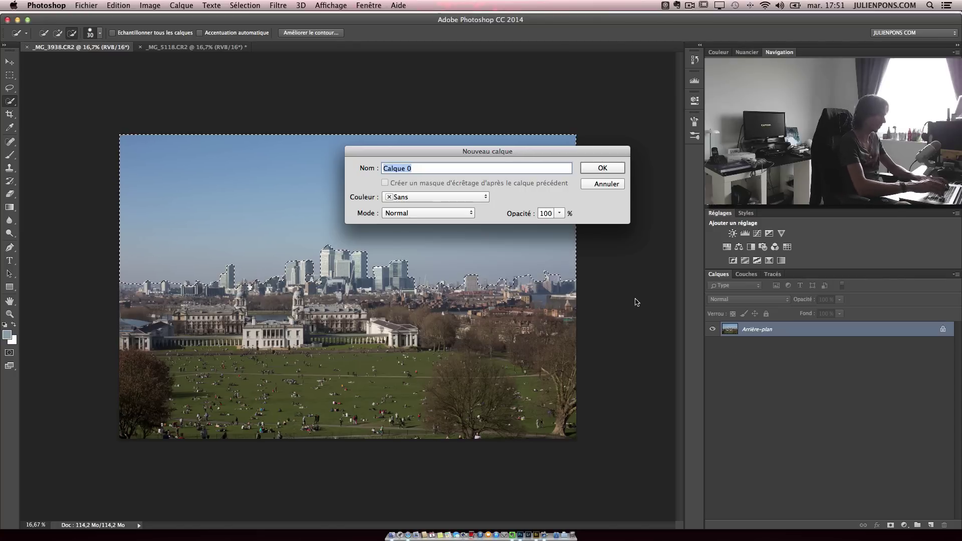
text(Paysage)
key(Return)
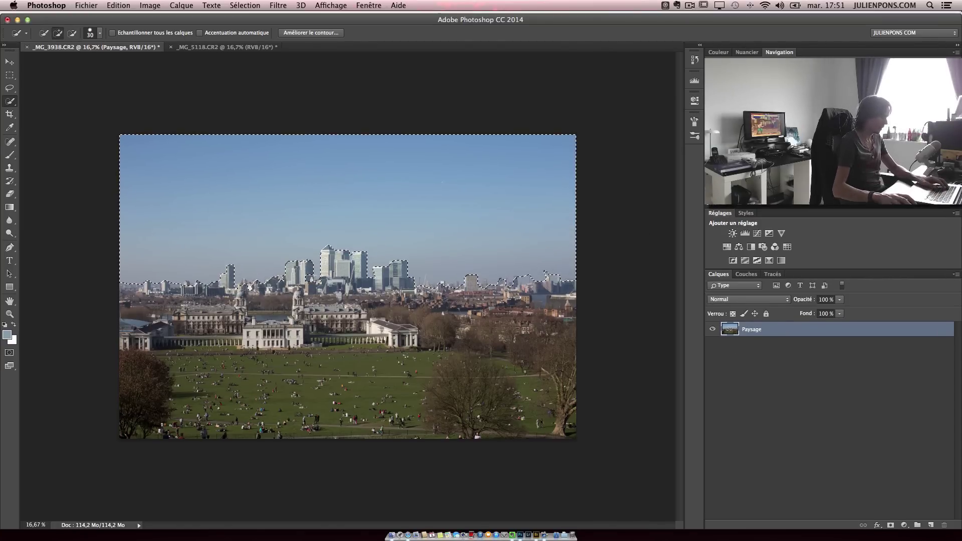
click(893, 524)
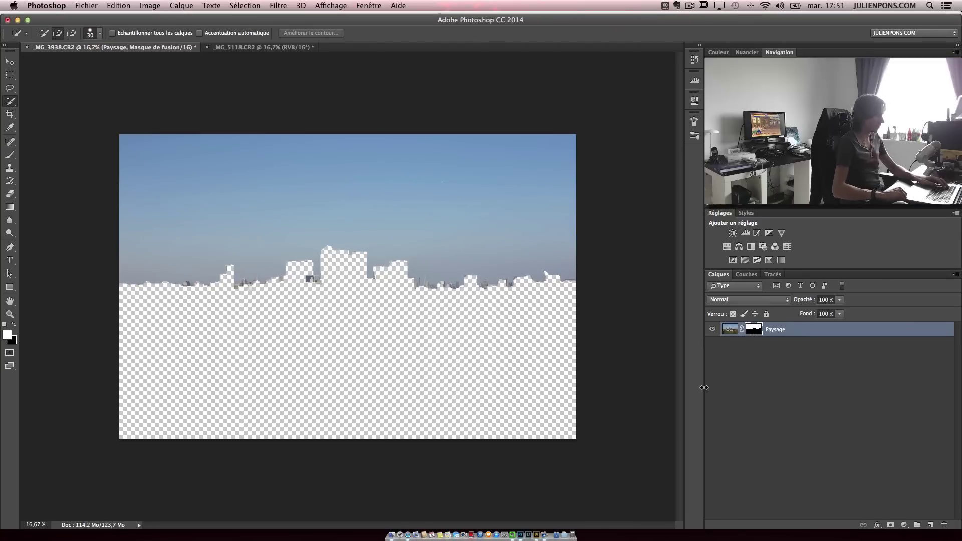
key(ctrl+z)
- Refine the sky selection's edge around the central towers and the low buildings beside them with Quick Selection
key(z)
click(331, 274)
key(s)
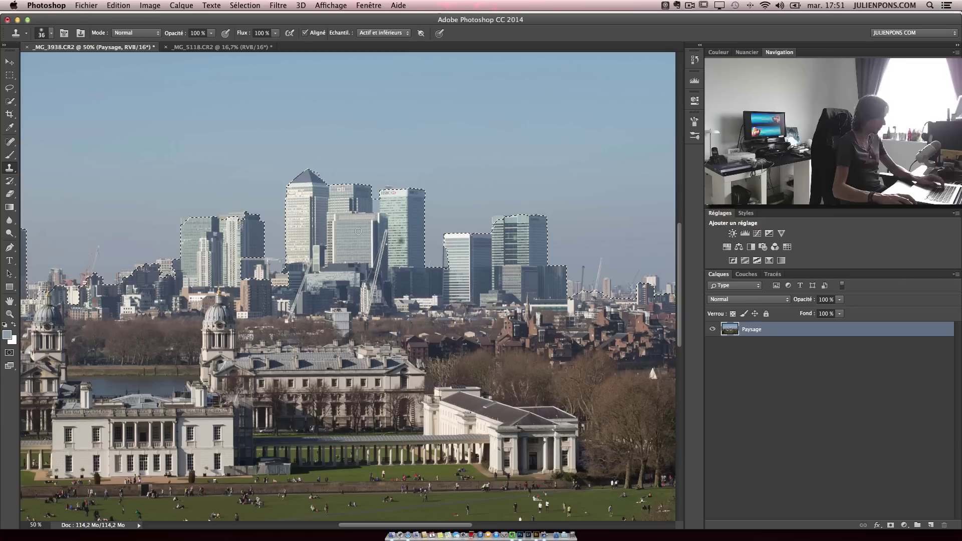
key(w)
key(alt)
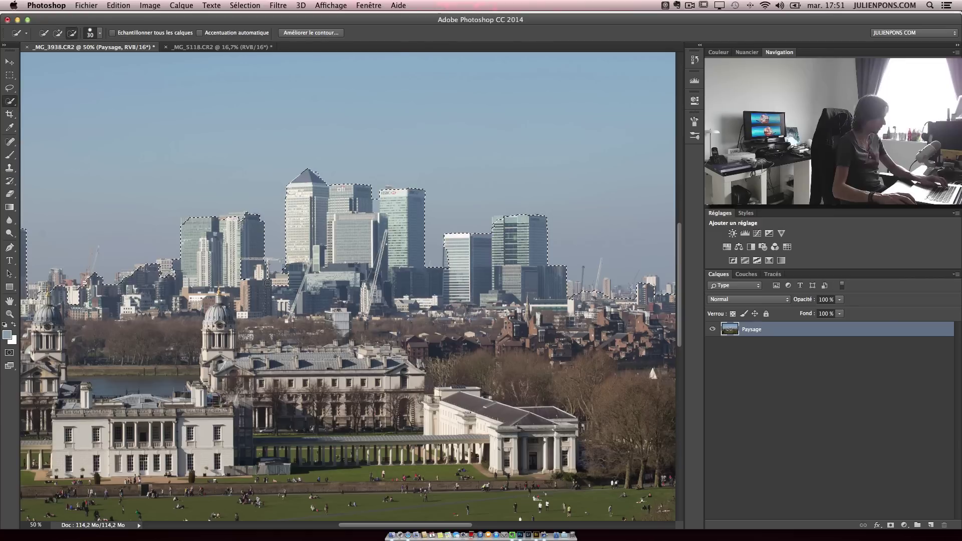
mouse_move(566, 303)
mouse_down()
mouse_move(346, 311)
mouse_move(398, 306)
mouse_up()
key(alt)
click(445, 297)
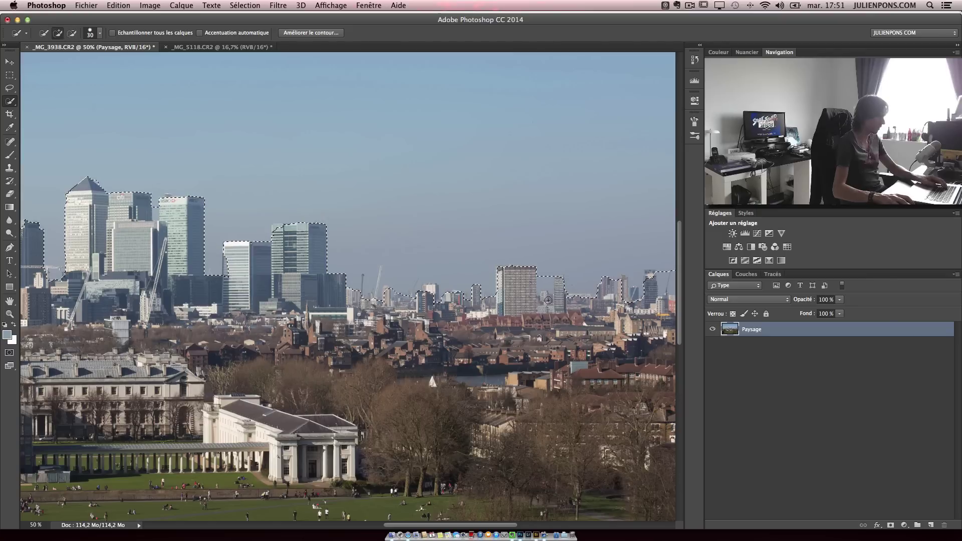
- Refine the sky selection along the right part of the skyline, adding sky gaps and subtracting the remaining towers
click(545, 279)
click(545, 285)
drag(580, 302, 399, 314)
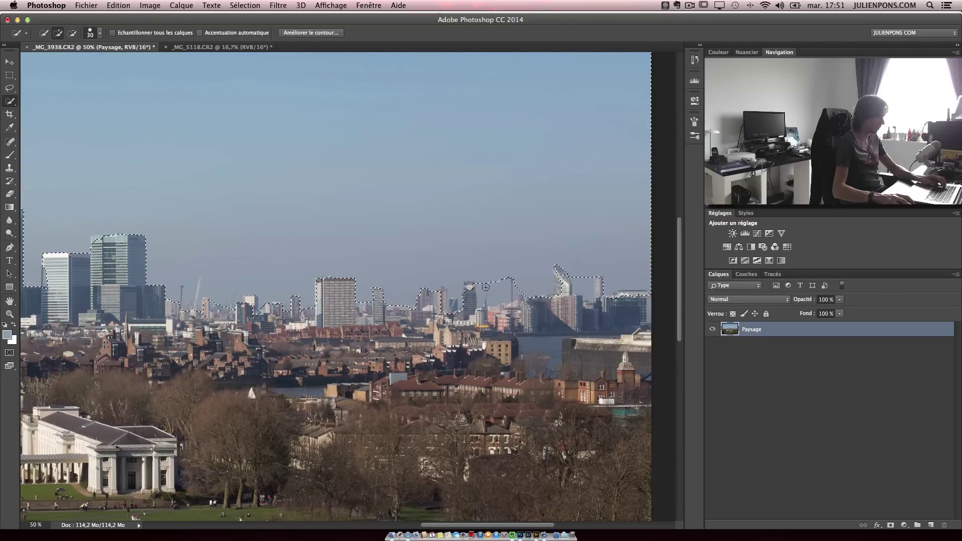
alt+click(475, 314)
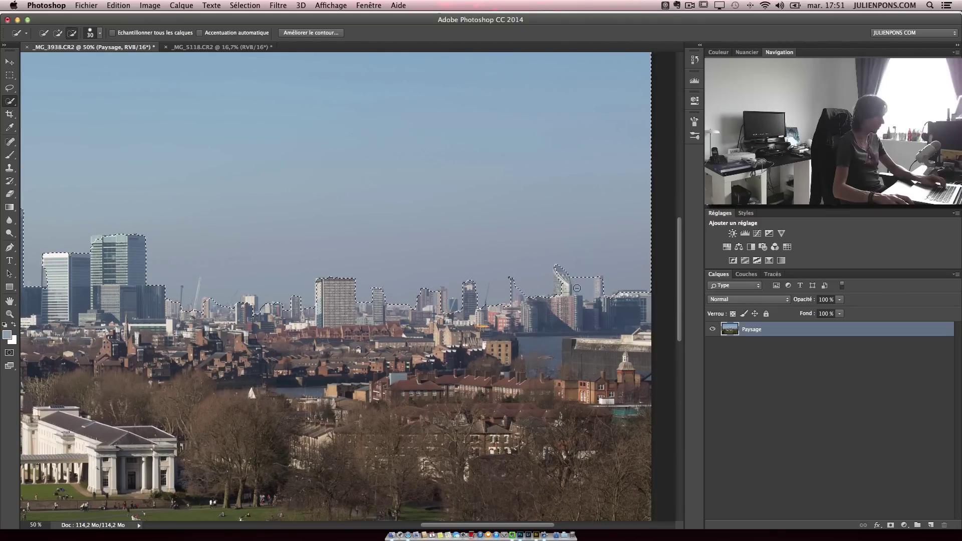
drag(334, 278, 260, 250)
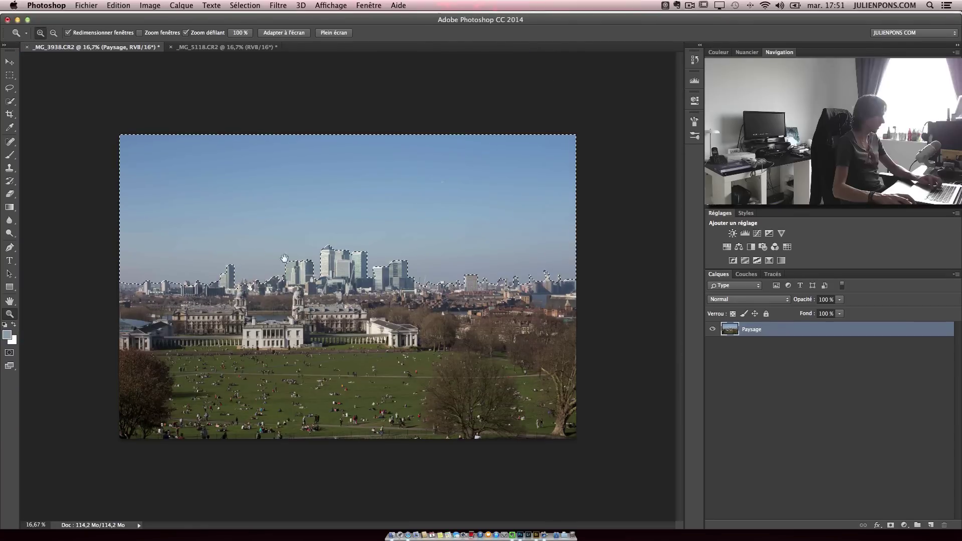
- Add a layer mask to Paysage that hides the selected sky, and inspect the cut-out along the skyline
click(891, 527)
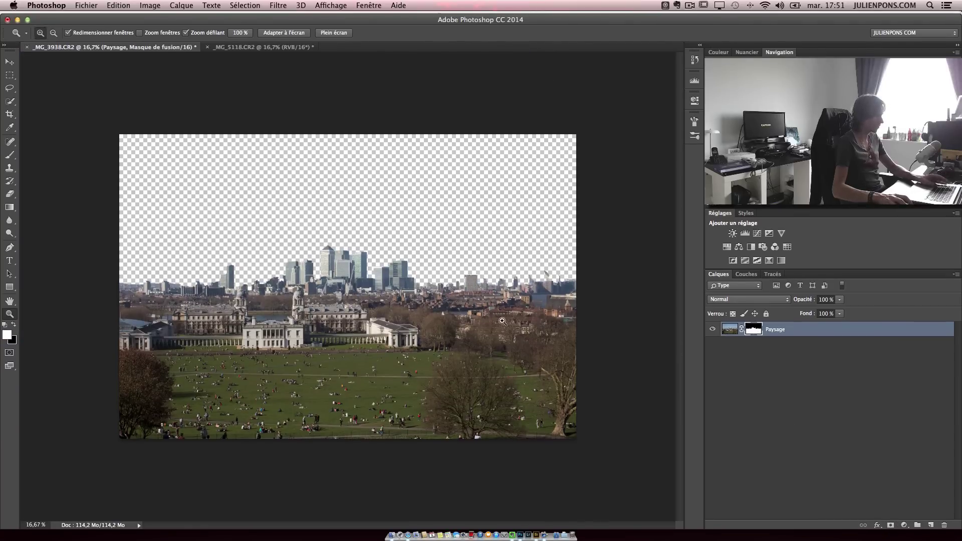
drag(347, 287, 389, 237)
drag(308, 312, 483, 286)
alt+click(479, 284)
alt+click(418, 275)
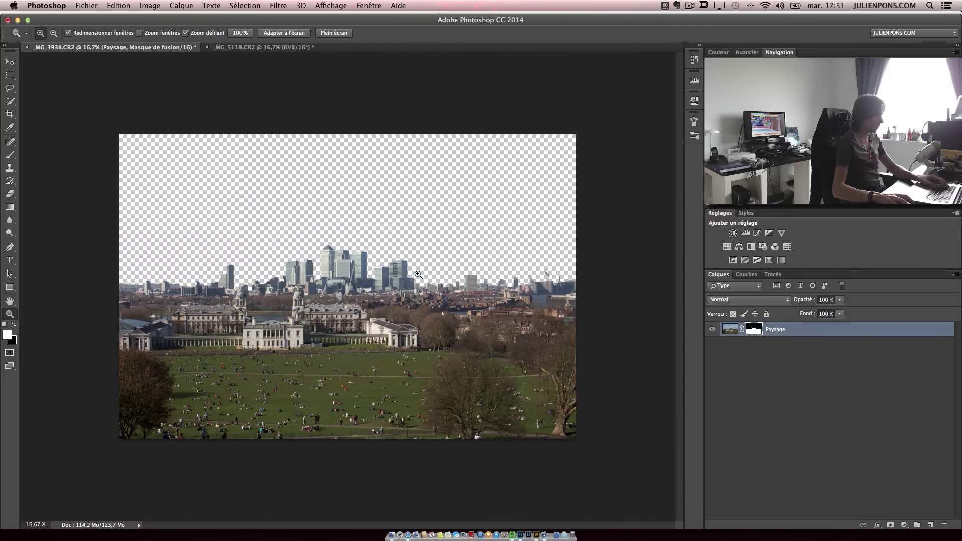
- In _MG_5118, select the full-width sky area down to the guide with the Rectangular Marquee and copy it
click(266, 47)
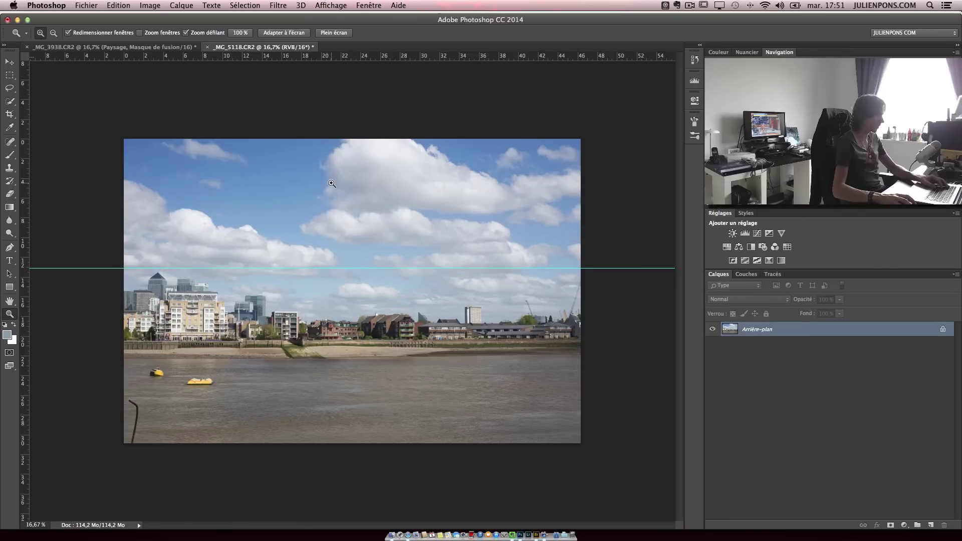
click(10, 75)
drag(125, 139, 630, 268)
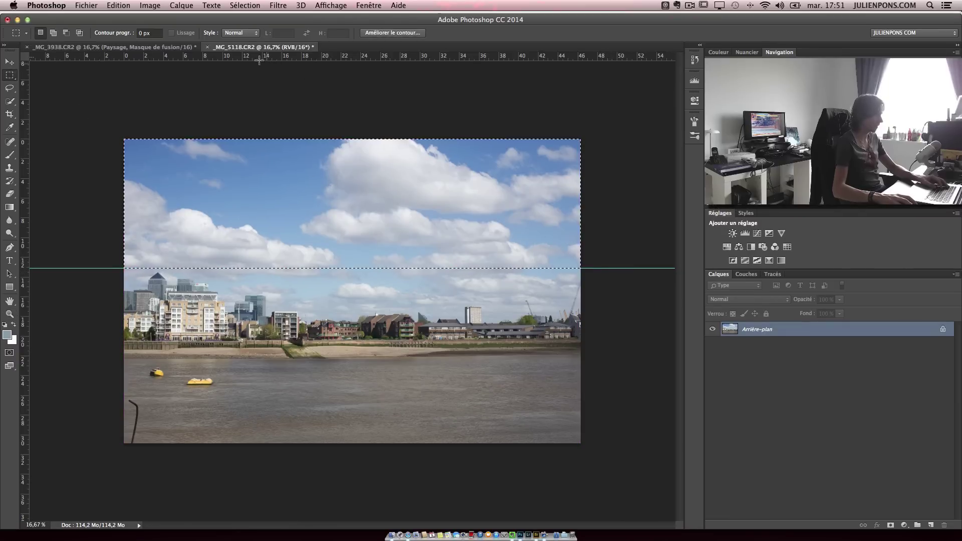
click(119, 5)
click(144, 77)
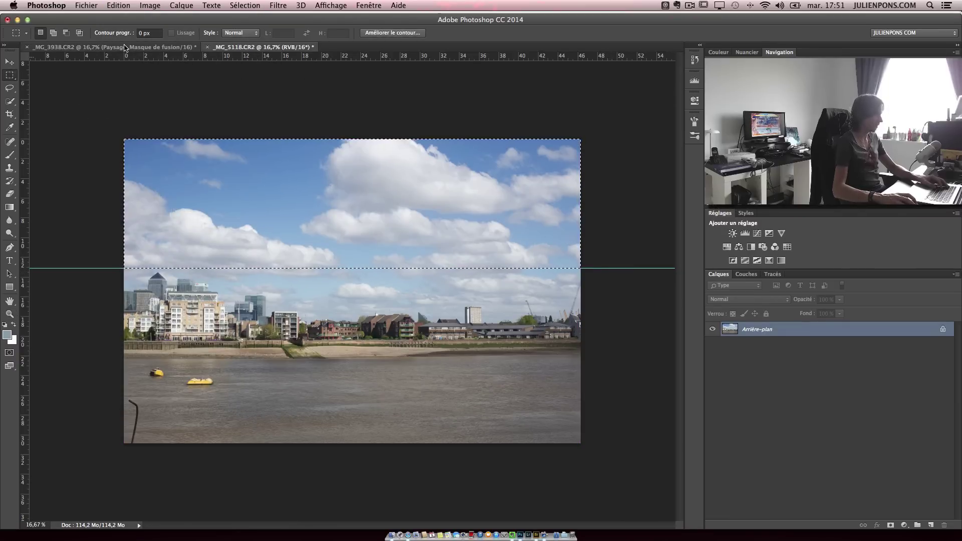
- Paste the cloudy sky into _MG_3938 and move its layer beneath Paysage
key(ctrl+Tab)
key(super+v)
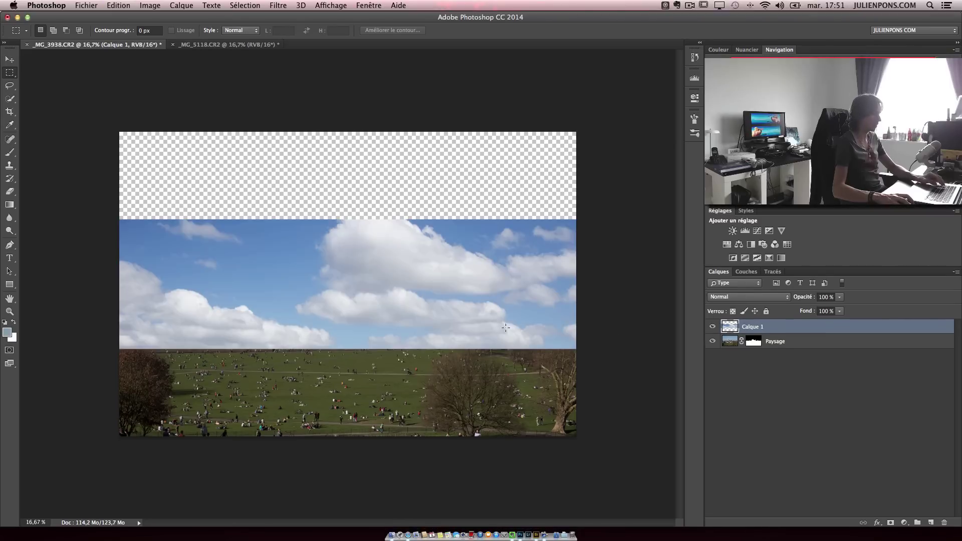
drag(790, 331, 832, 354)
- Move the cloudy sky up behind the skyline and scale it to about 112.34% width and 121.81% height
key(v)
drag(417, 372, 419, 310)
key(super+t)
drag(576, 163, 632, 147)
drag(378, 147, 377, 137)
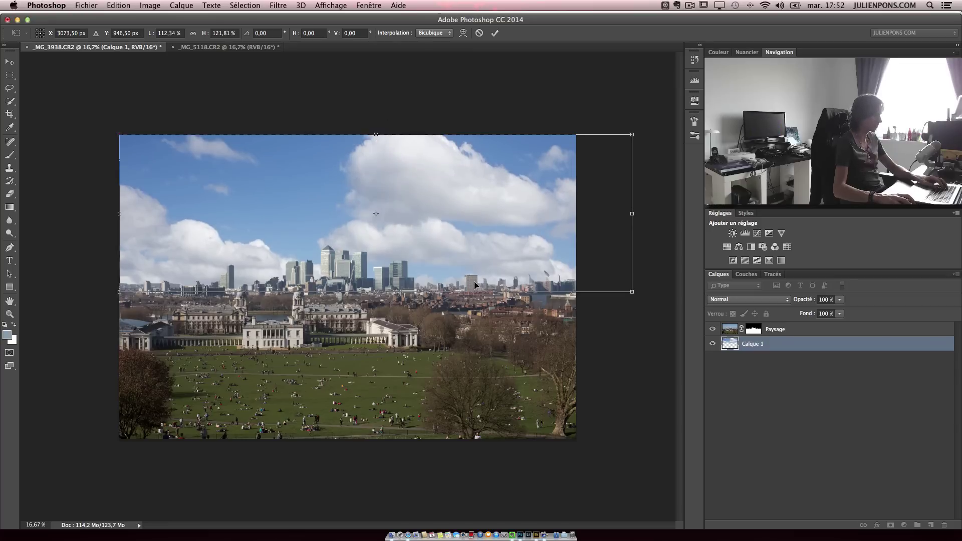
key(Return)
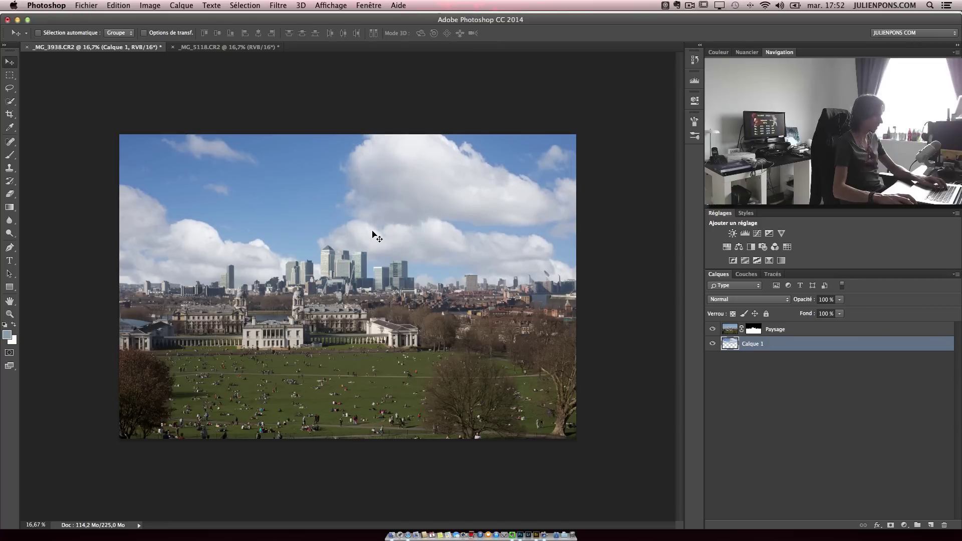
- Unlink the Paysage layer's mask, make the mask active and choose the Brush with white as foreground colour
click(754, 331)
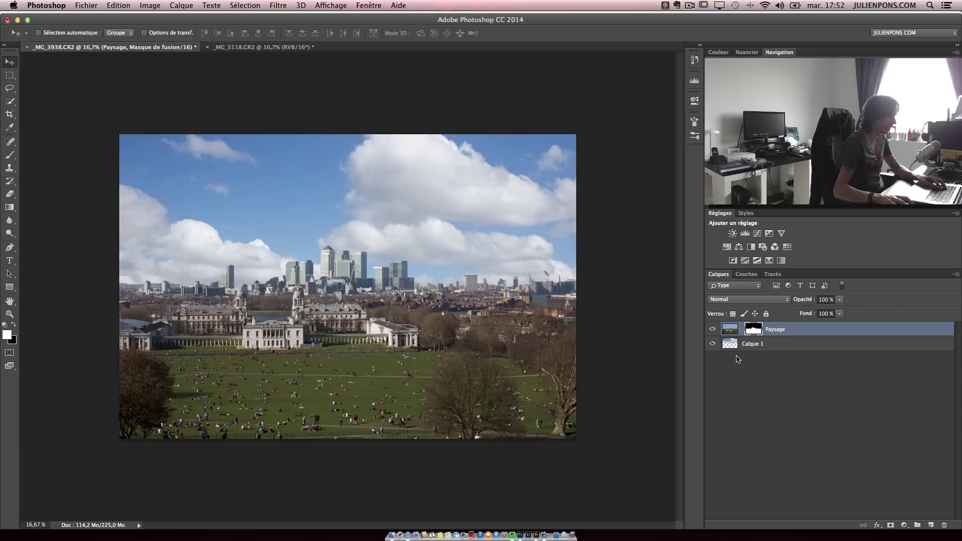
key(z)
click(652, 366)
scroll(351, 291, left, 3)
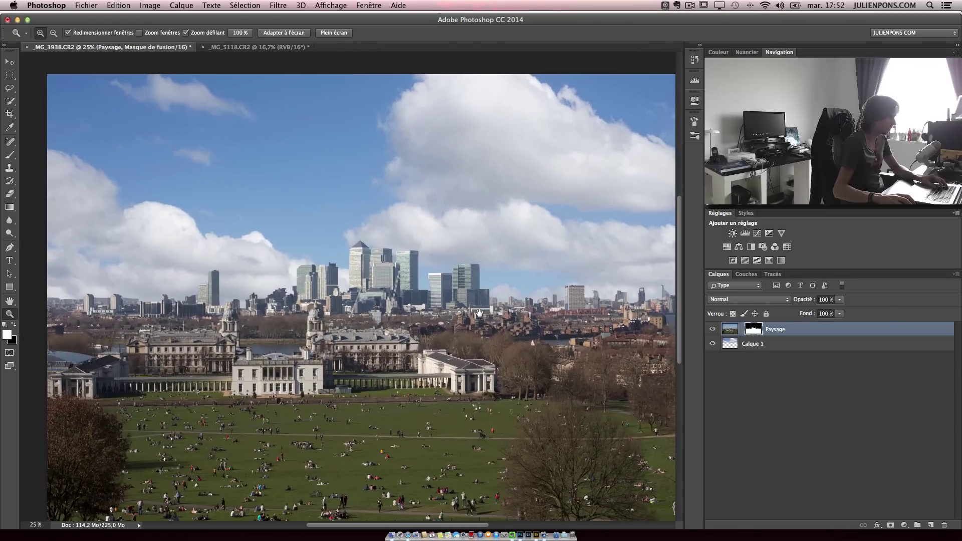
key(b)
- Try white brush strokes on the Paysage mask over the left part of the skyline and undo them
mouse_move(228, 299)
mouse_down()
mouse_move(213, 299)
mouse_move(229, 297)
mouse_up()
key(super+z)
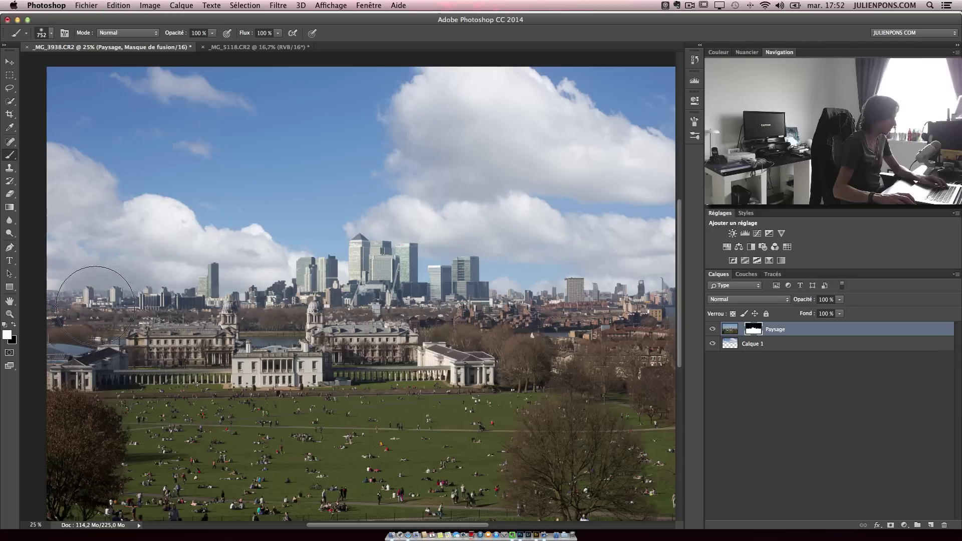
mouse_move(100, 308)
mouse_down()
mouse_move(165, 312)
mouse_move(130, 308)
mouse_move(160, 241)
mouse_move(173, 162)
mouse_up()
key(super+z)
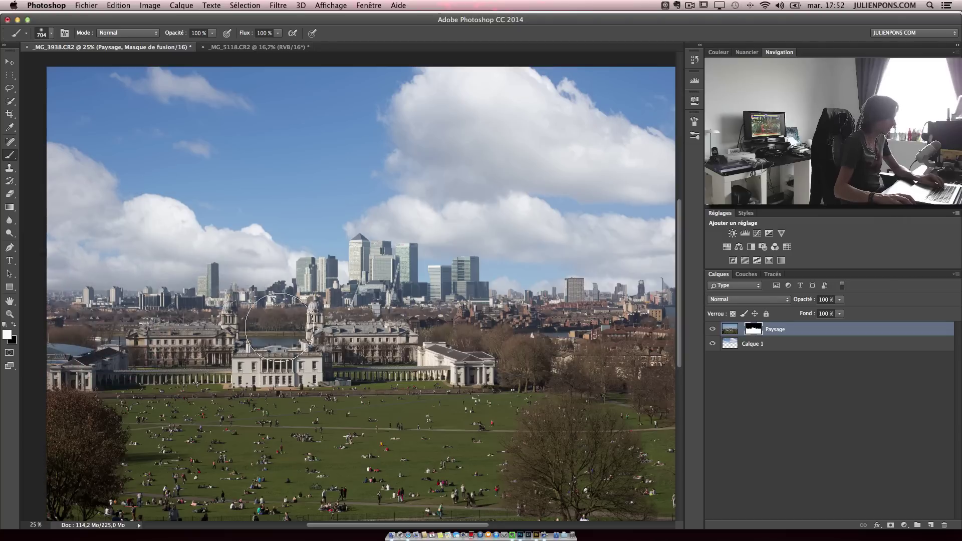
- Paint white on the Paysage mask just below the skyline across the whole photo with a soft 704 px brush to bring back horizon haze
drag(267, 316, 649, 326)
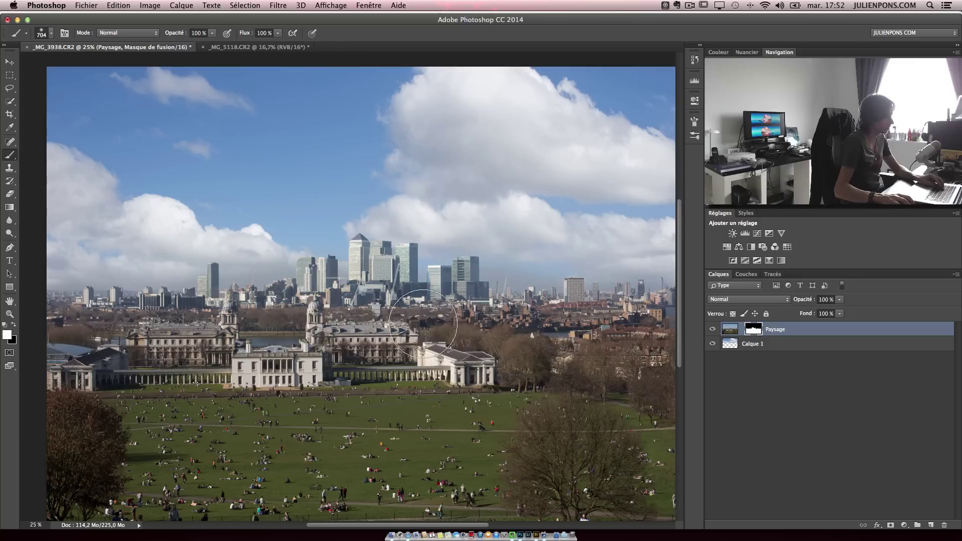
drag(399, 318, 55, 321)
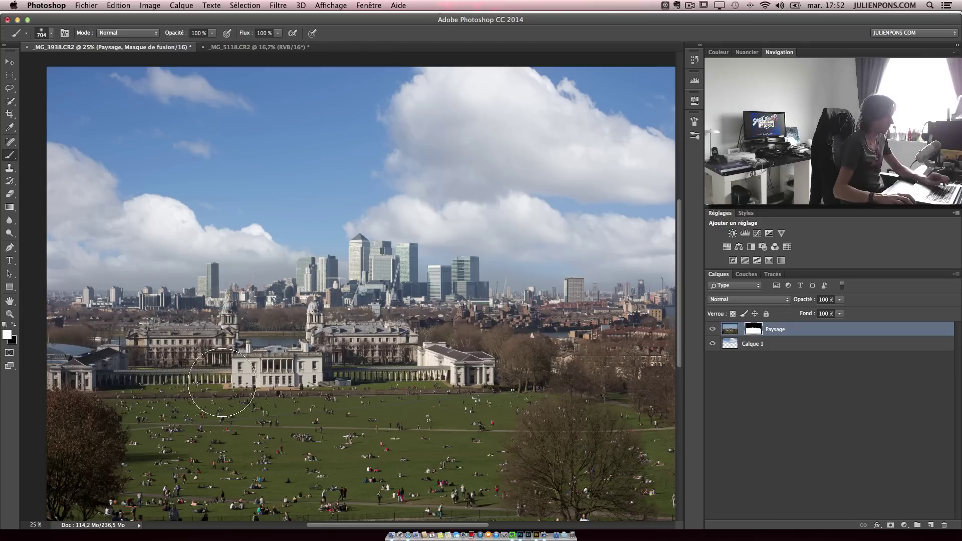
- Place a colour sampler on the sunlit white wall of the building at the right end of the colonnade
key(i)
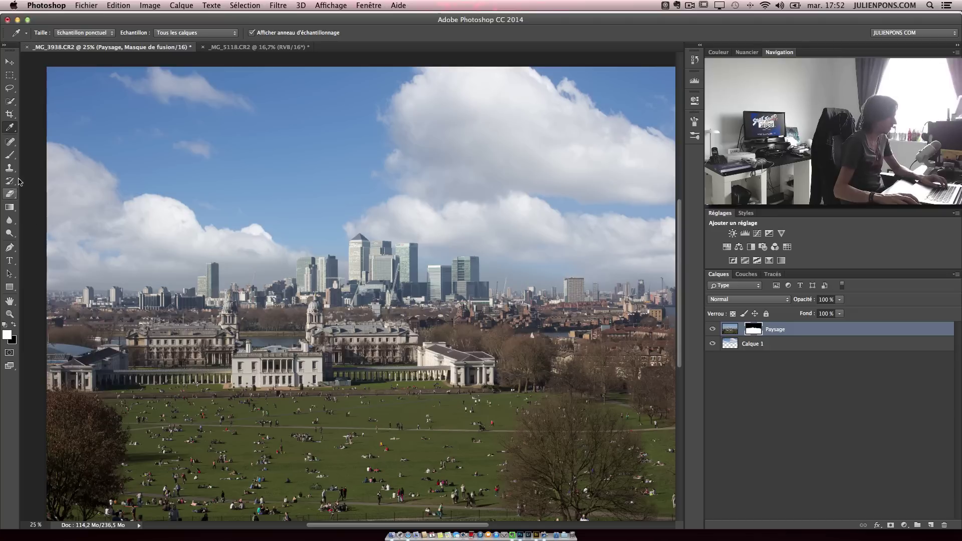
click(10, 127)
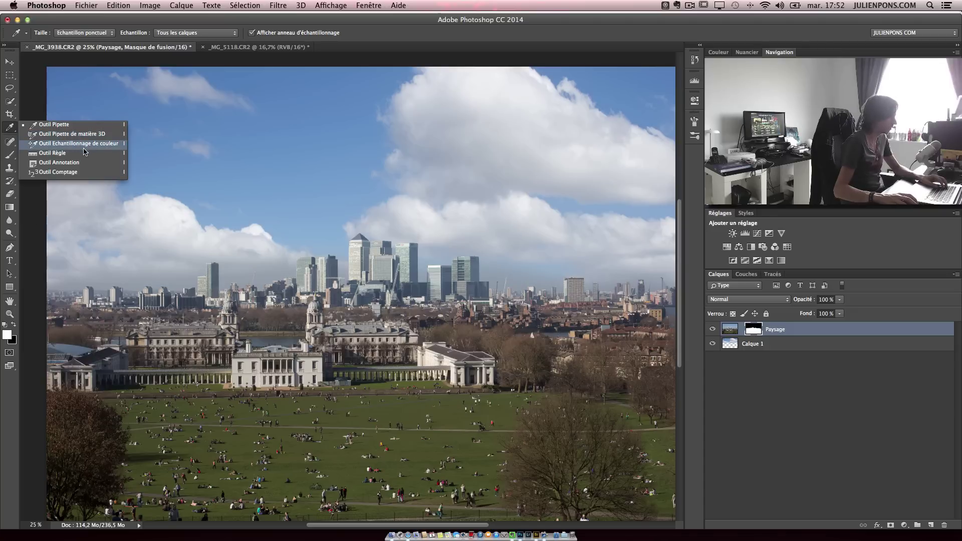
click(78, 144)
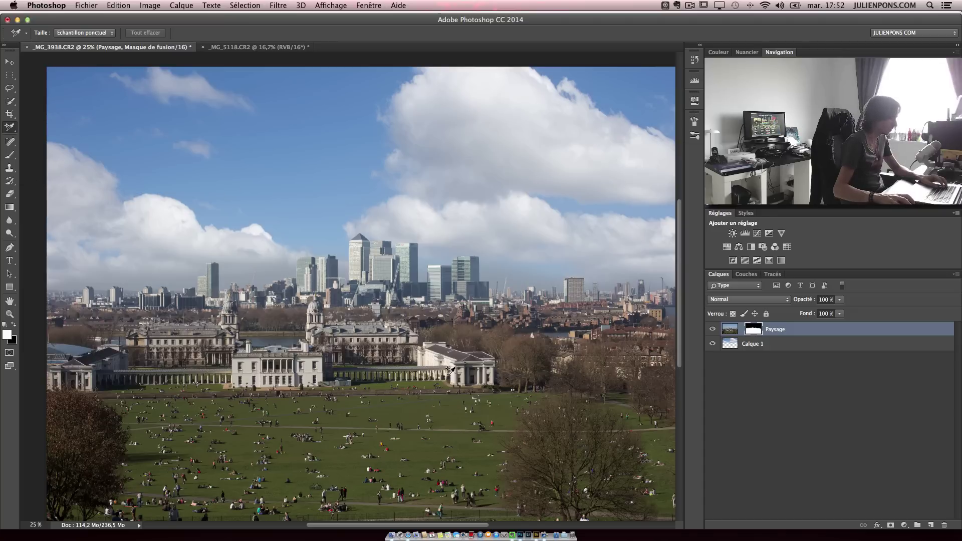
key(z)
drag(436, 363, 437, 363)
key(i)
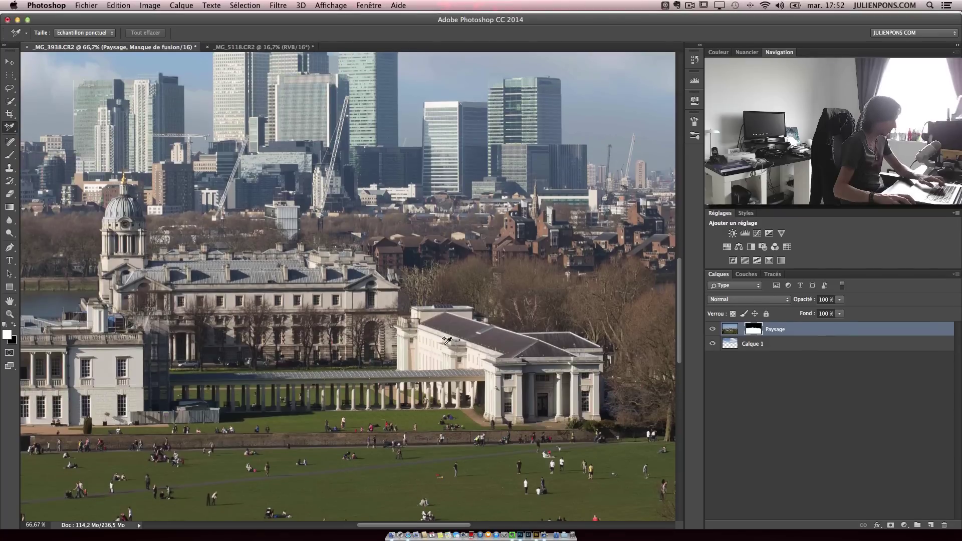
click(473, 354)
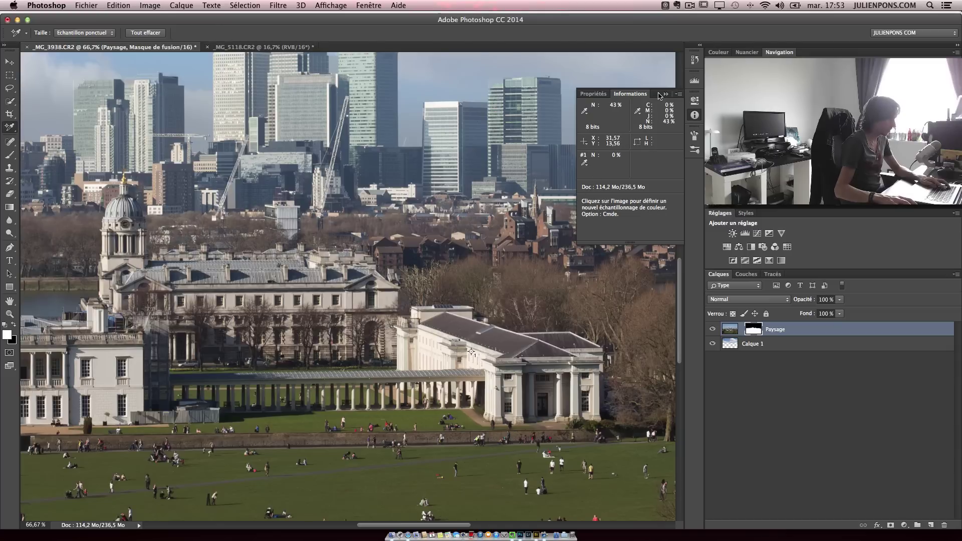
- Show the rulers in pixels and add a new empty layer above Paysage
key(super+r)
right_click(473, 57)
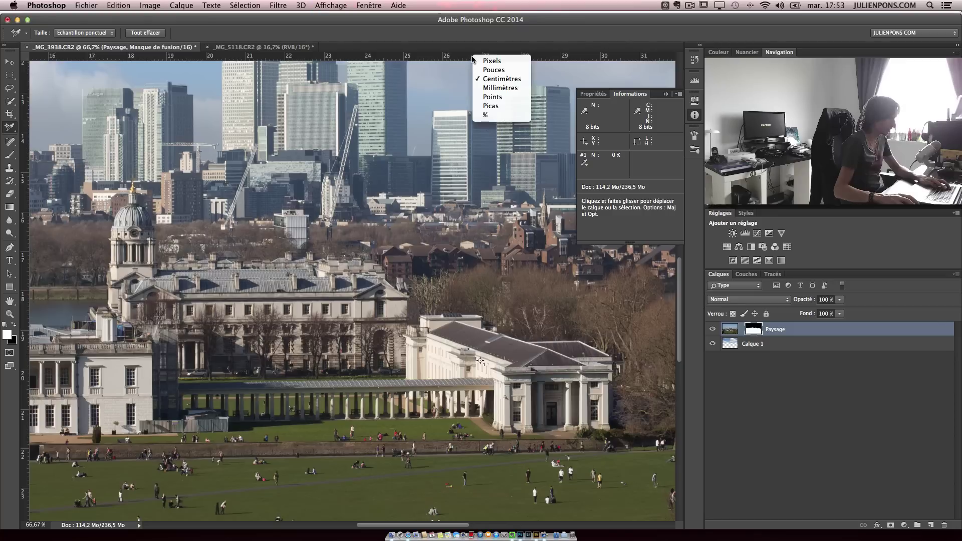
click(482, 61)
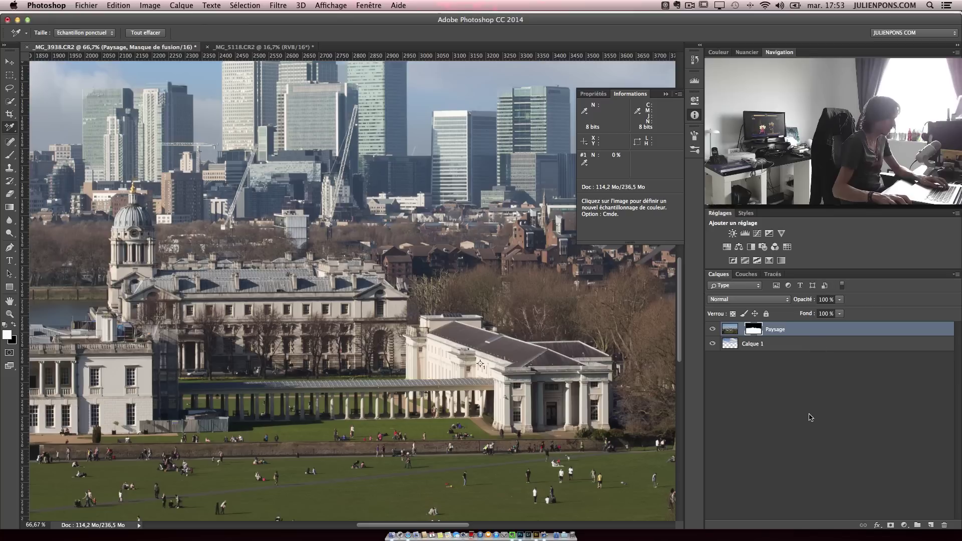
click(930, 524)
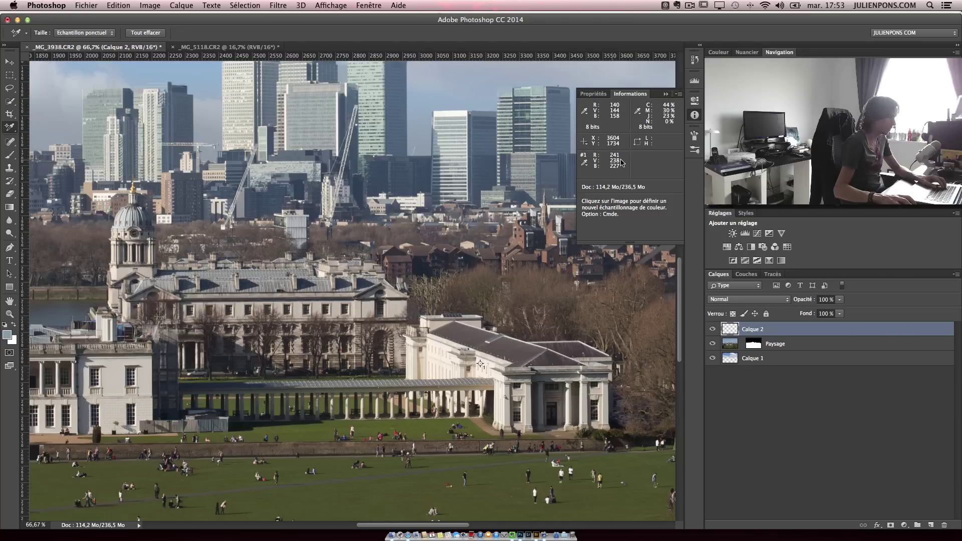
- Place a second colour sampler on a pale building in the left skyline and a third on the bright cloud above it
key(space)
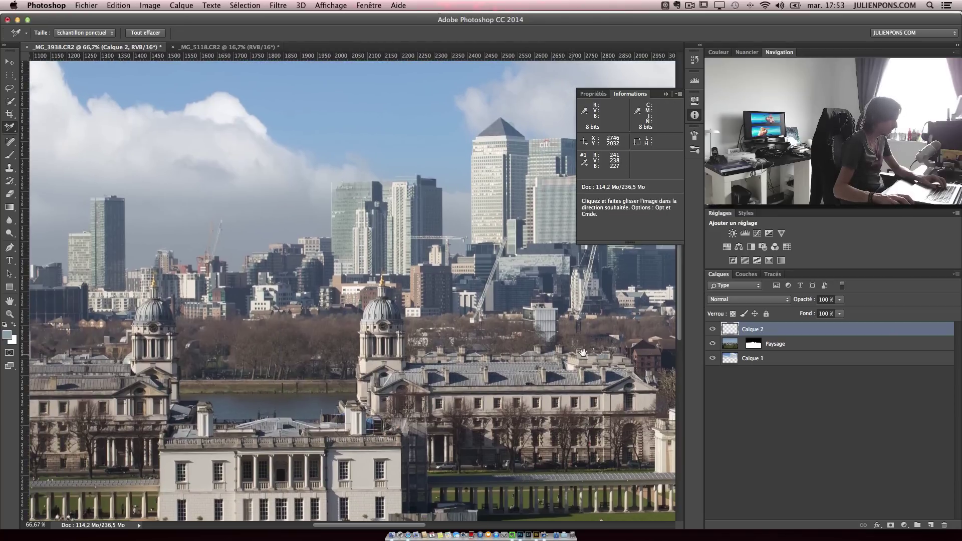
drag(223, 349, 453, 359)
click(413, 297)
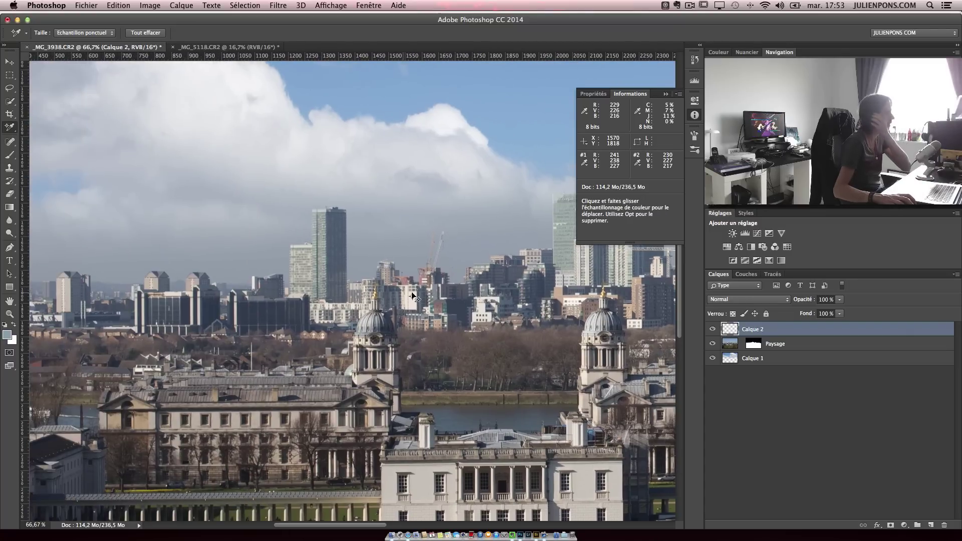
scroll(412, 298, up, 10)
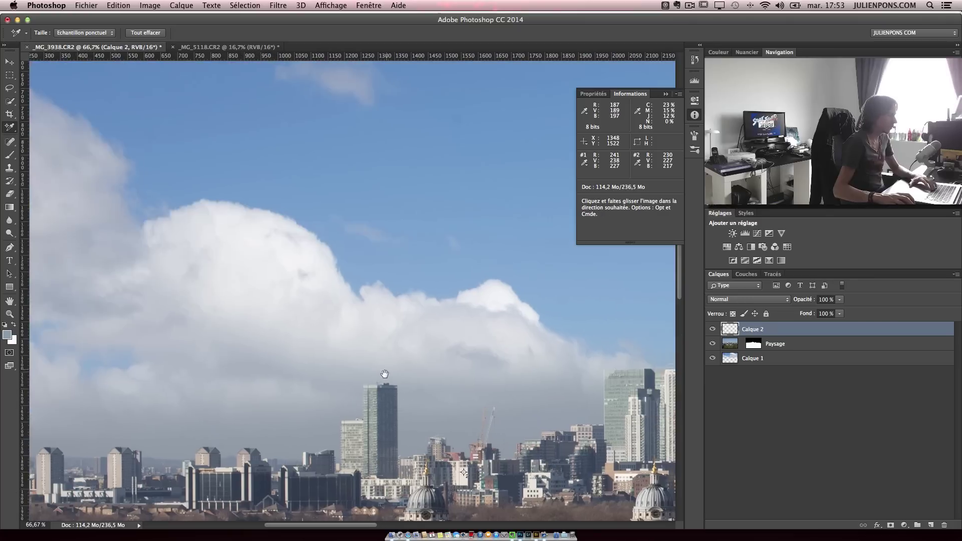
click(252, 241)
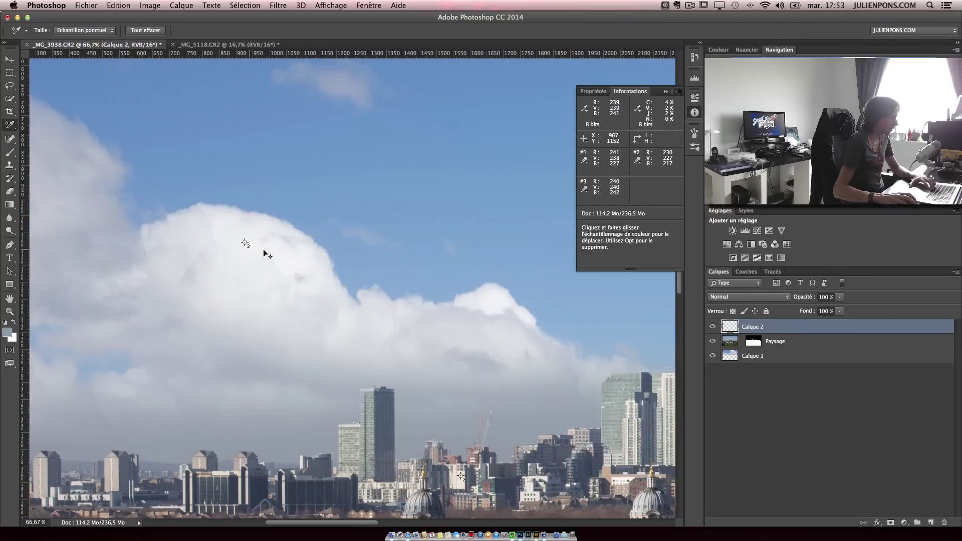
- Place a fourth colour sampler on the bright cloud above the skyline at the photo's right edge
scroll(323, 268, right, 10)
drag(288, 273, 95, 323)
scroll(95, 323, right, 15)
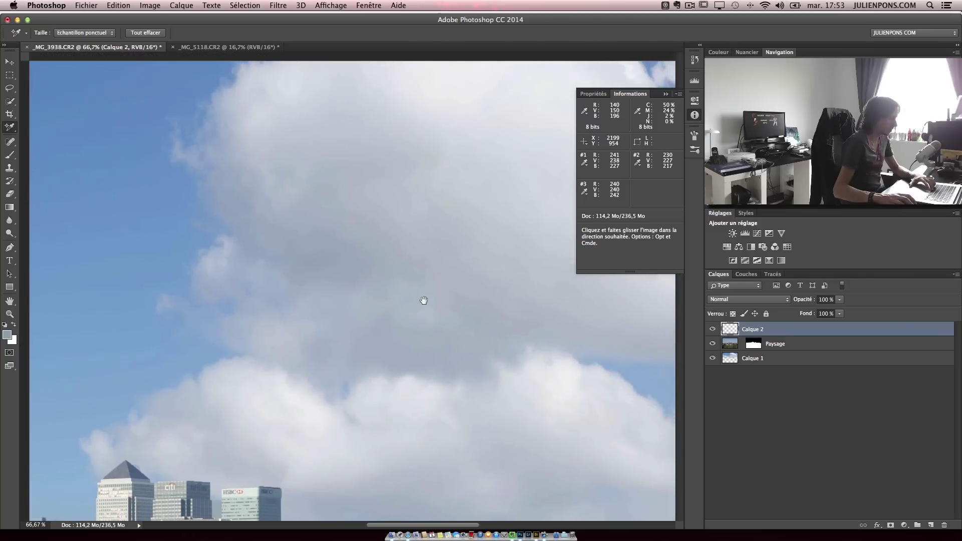
scroll(175, 262, down, 5)
scroll(175, 262, right, 5)
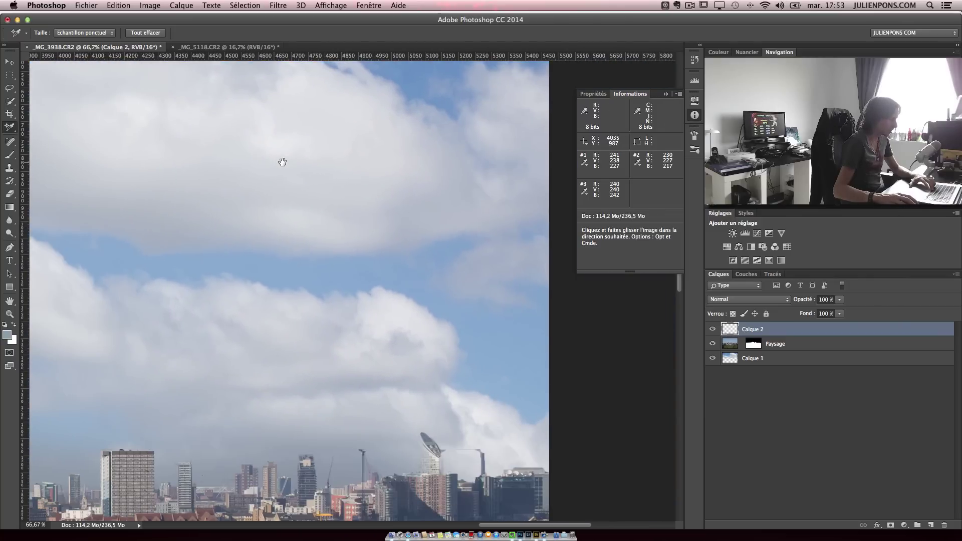
click(478, 413)
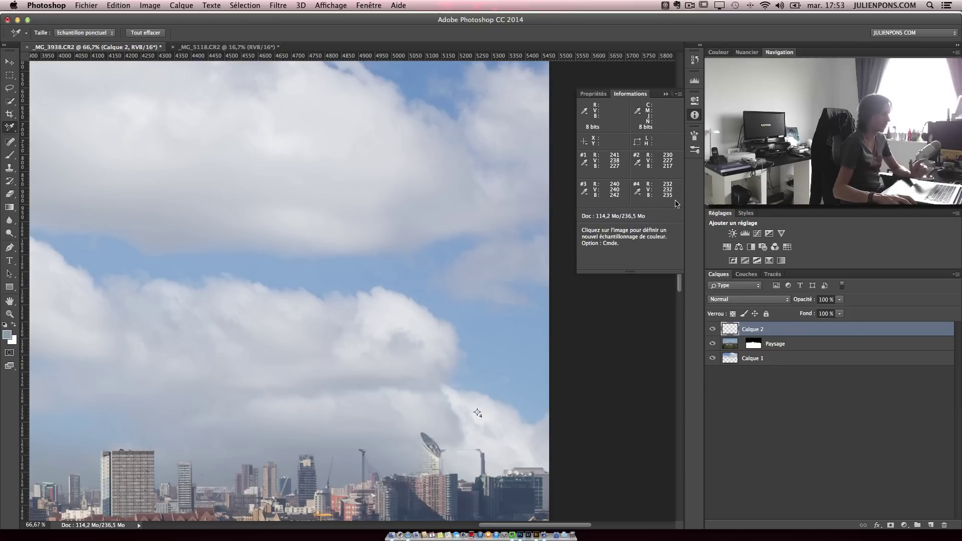
- Add a Levels (Niveaux) adjustment layer directly above the sky layer Calque 1
drag(170, 388, 389, 369)
key(z)
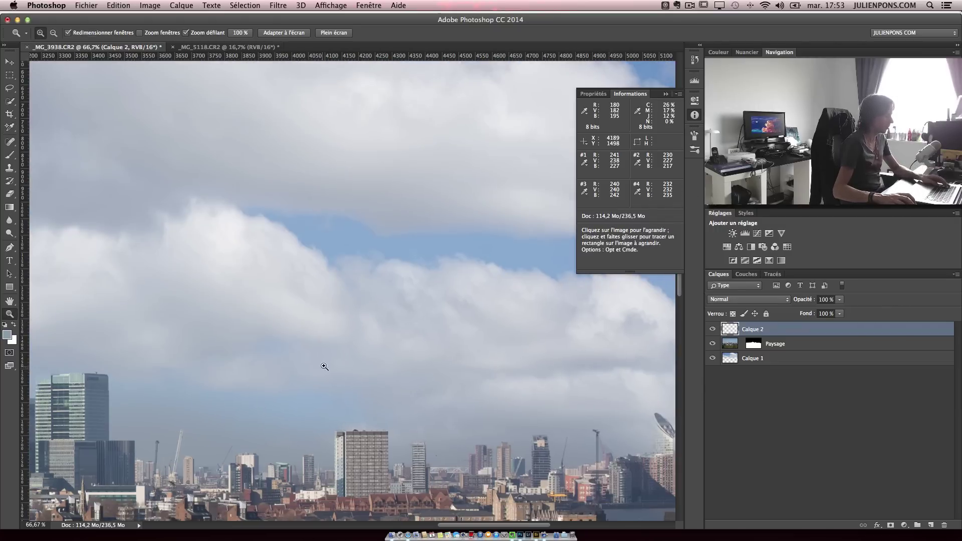
alt+click(282, 354)
alt+click(282, 354)
alt+click(280, 355)
drag(218, 351, 472, 251)
key(super+r)
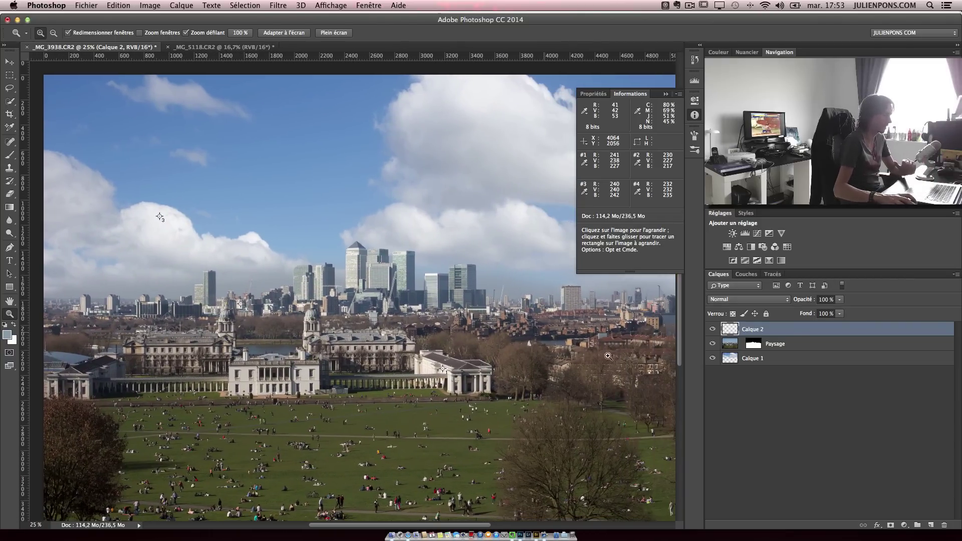
click(805, 358)
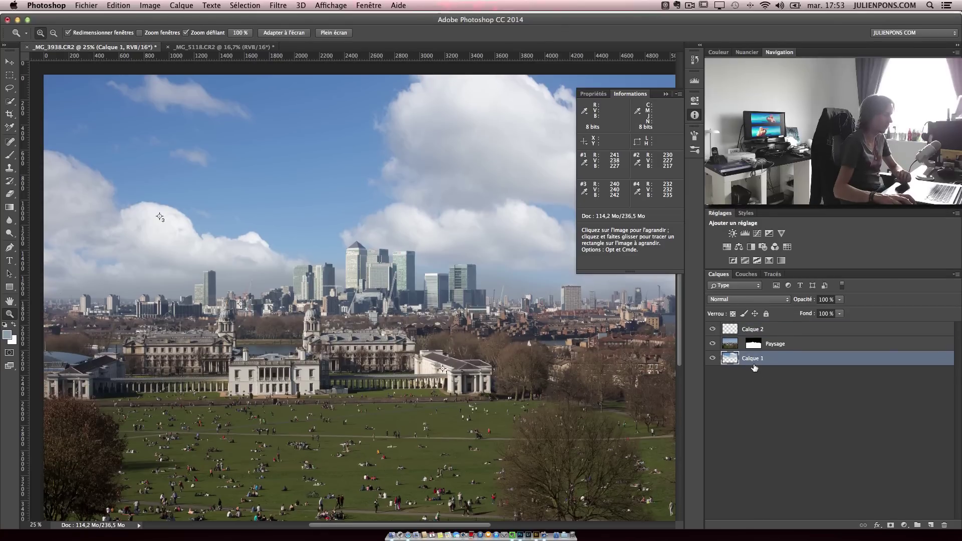
click(747, 235)
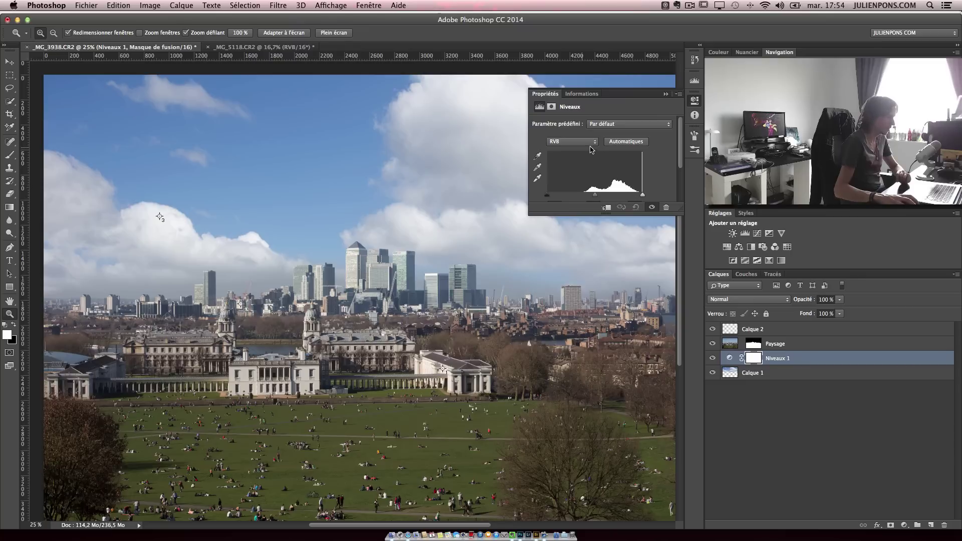
- Set the Levels layer's red channel white input level to 252, with the Informations panel floated alongside for comparing samples
click(588, 143)
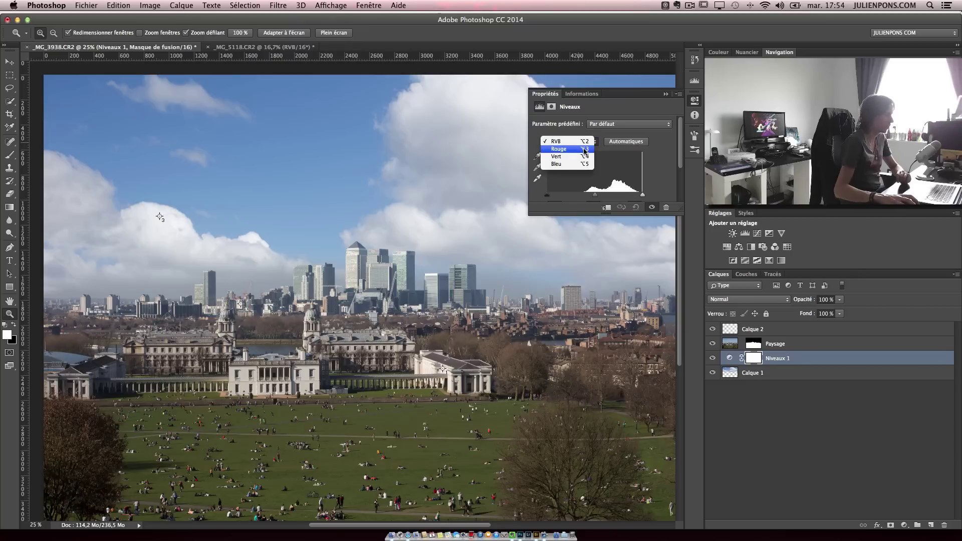
click(584, 149)
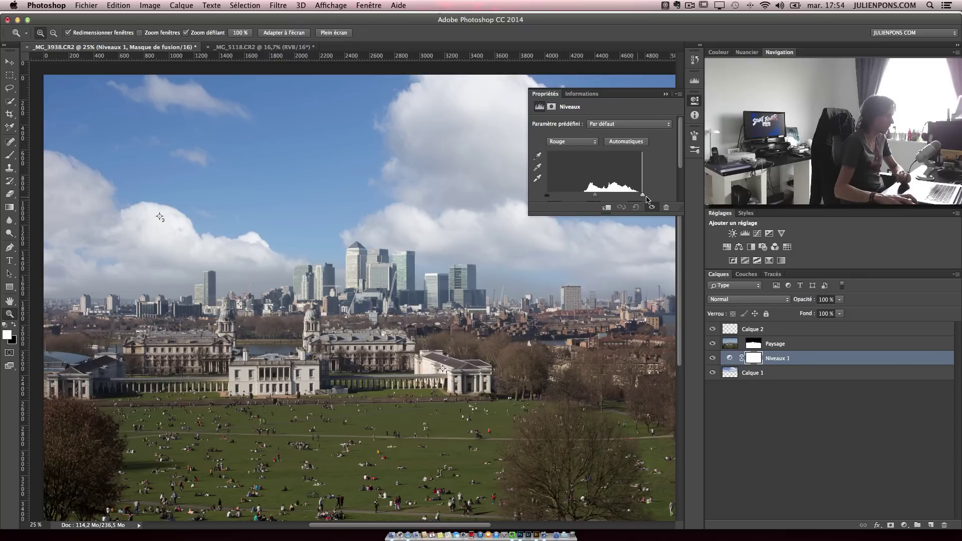
drag(643, 198, 642, 198)
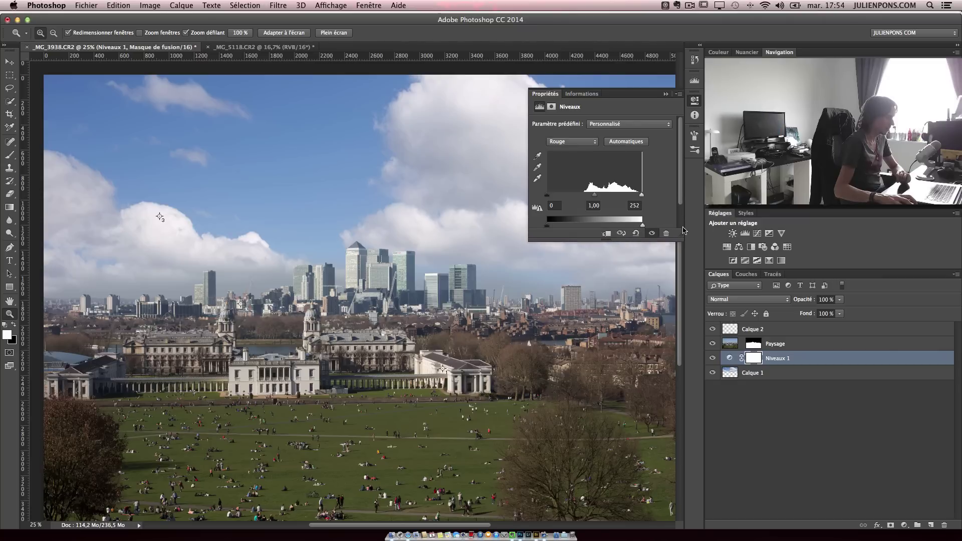
drag(582, 94, 324, 68)
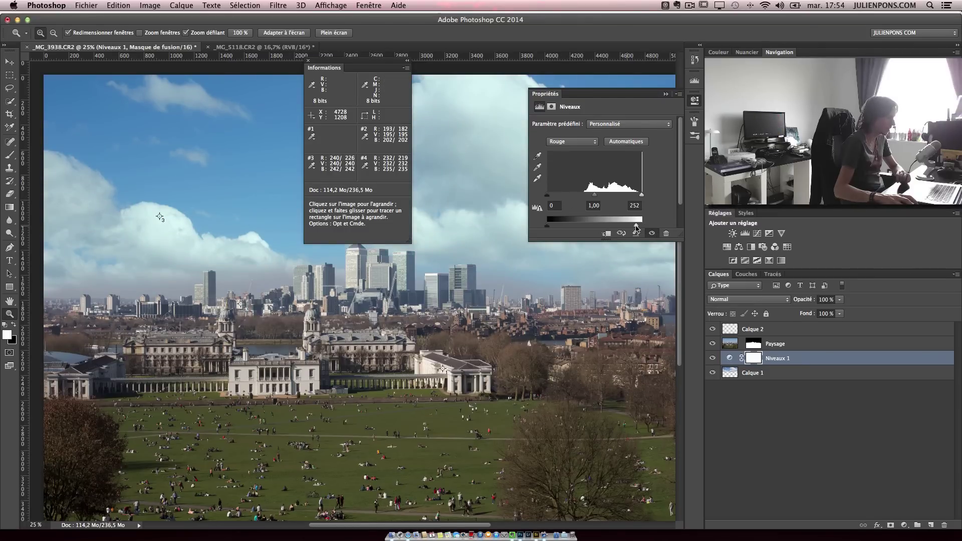
mouse_move(634, 225)
mouse_down()
mouse_move(625, 226)
mouse_move(643, 225)
mouse_up()
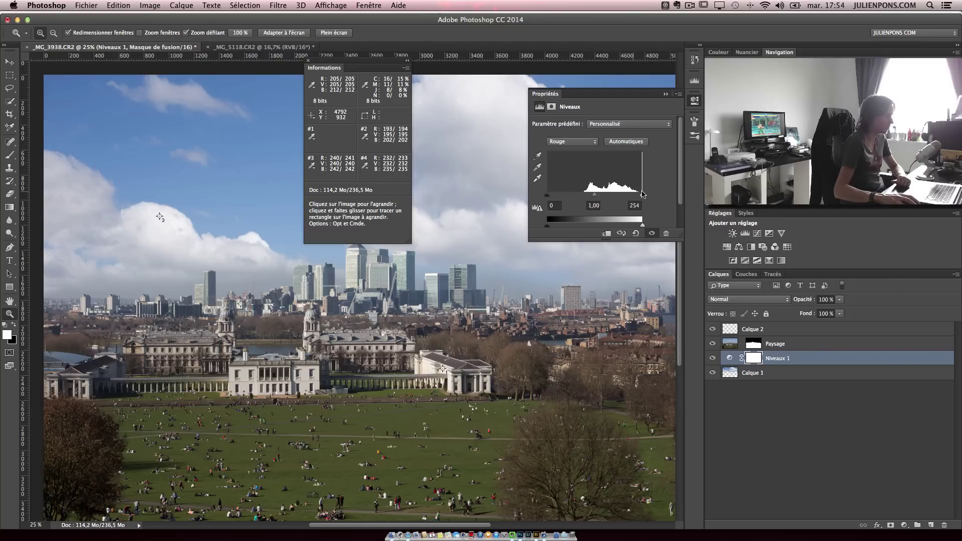
mouse_move(643, 197)
mouse_down()
mouse_move(662, 197)
mouse_move(640, 197)
mouse_up()
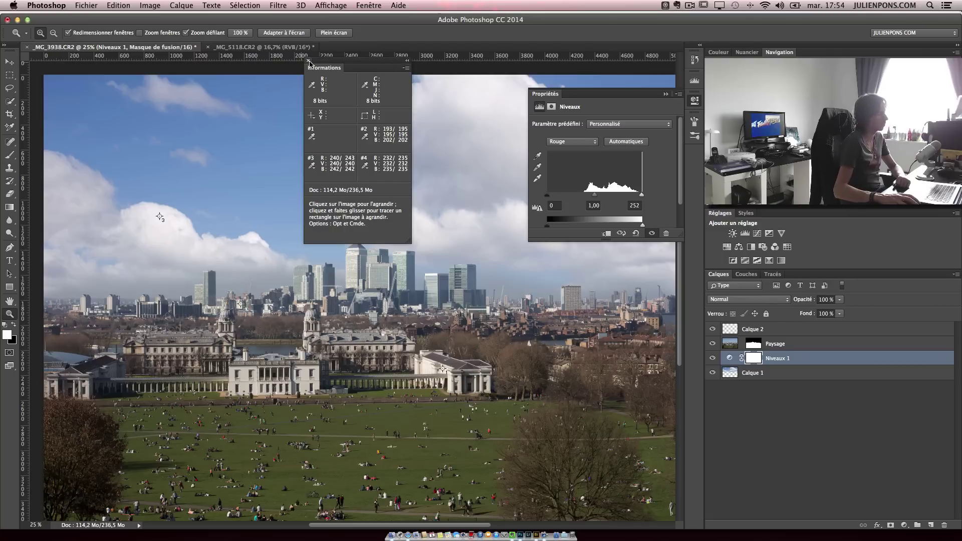
drag(313, 68, 695, 154)
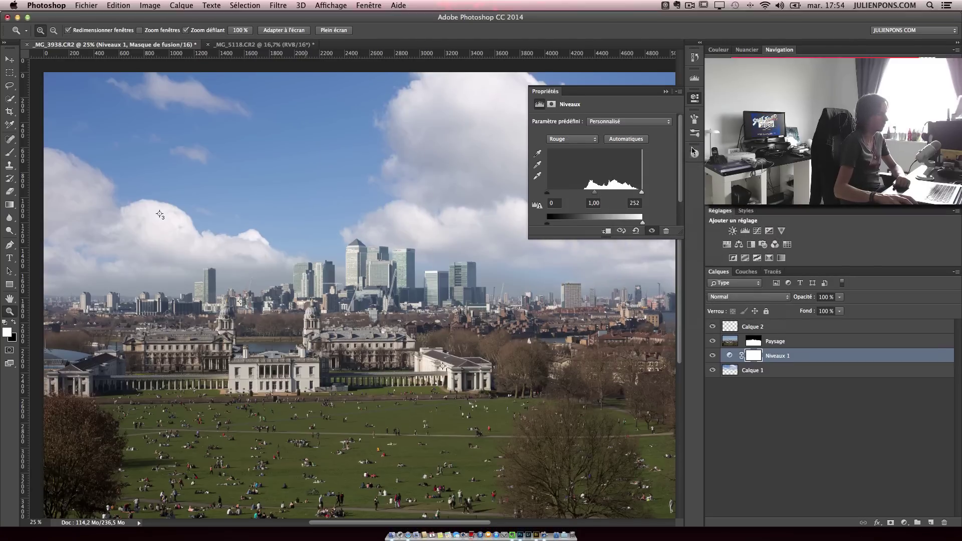
click(666, 94)
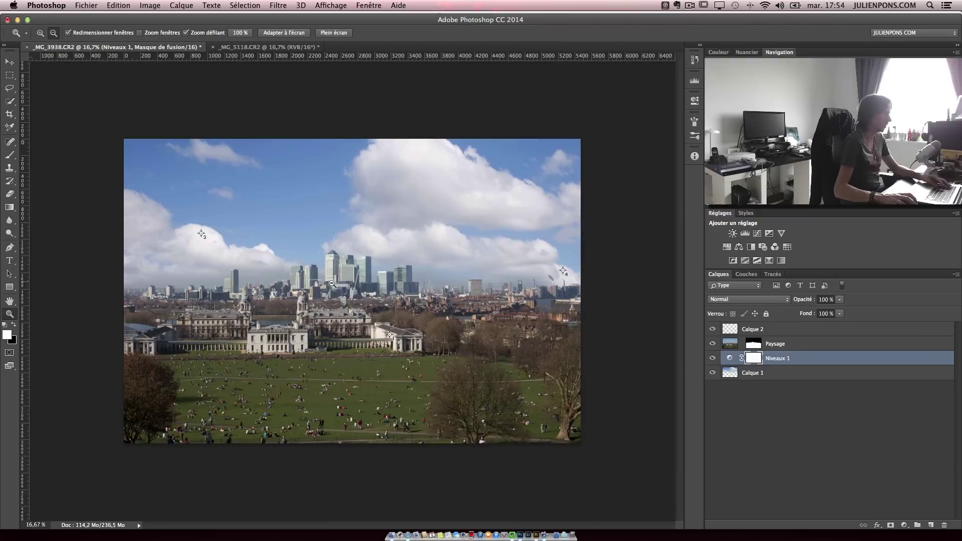
- Flip the sky layer Calque 1 horizontally
alt+click(329, 281)
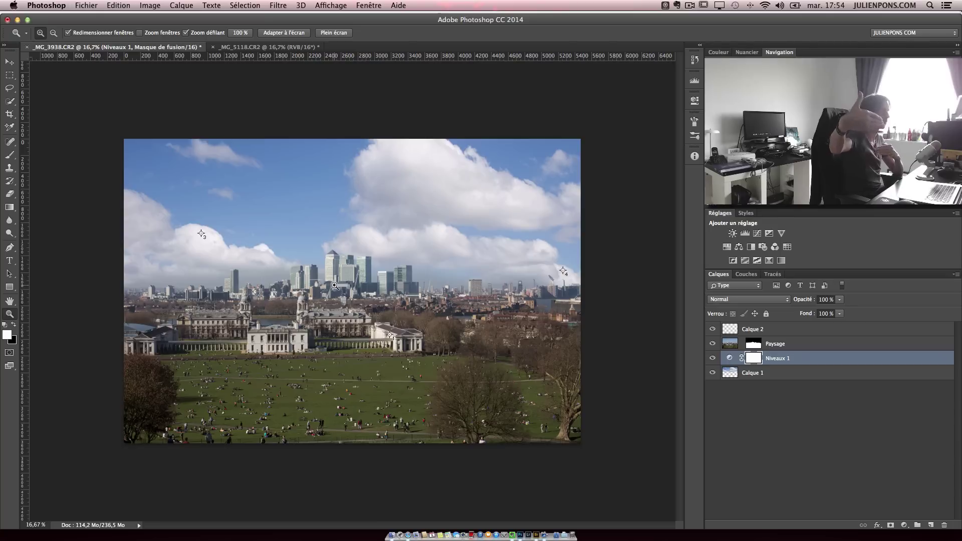
click(751, 376)
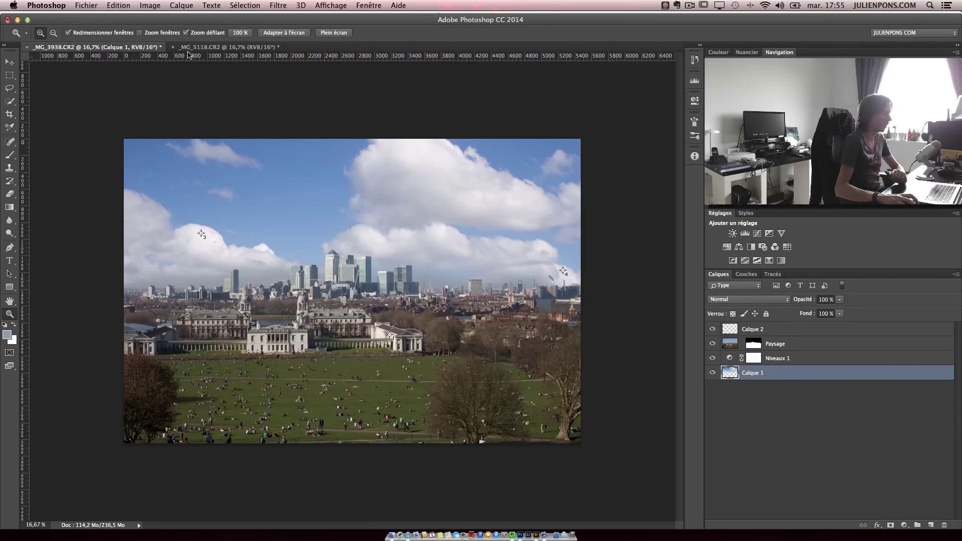
click(126, 6)
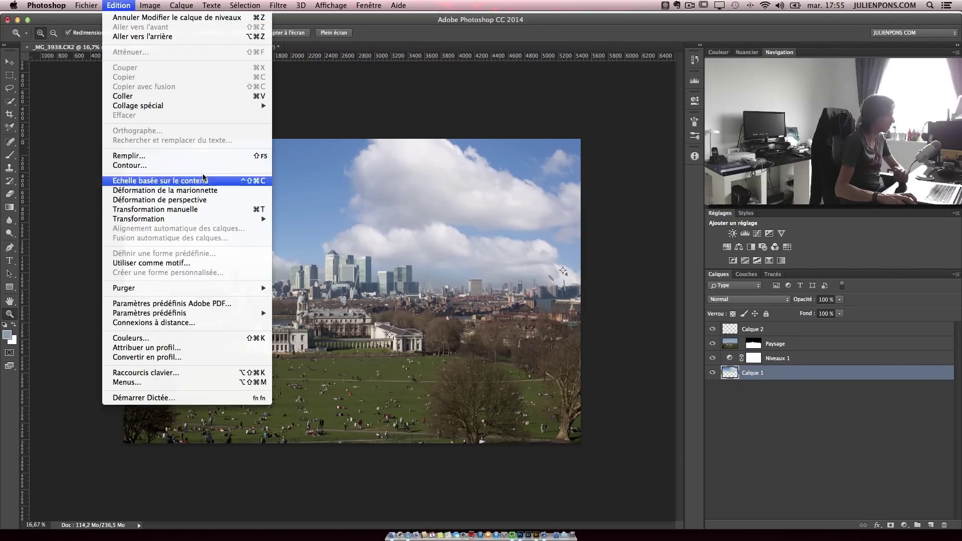
mouse_move(241, 219)
click(322, 332)
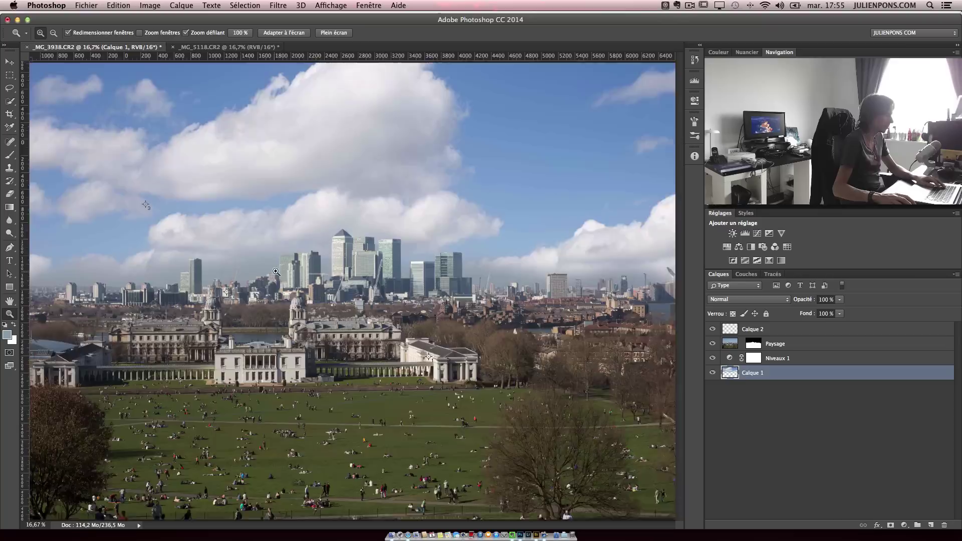
- Pick a light blue from the cloudy sky as the foreground colour with the Eyedropper and collapse the Informations panel
click(274, 271)
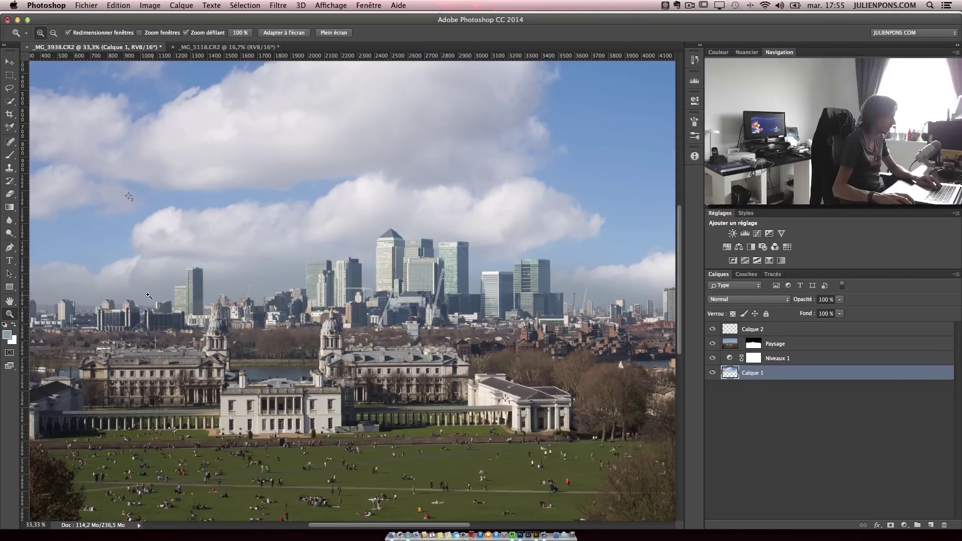
drag(311, 311, 334, 326)
alt+click(336, 323)
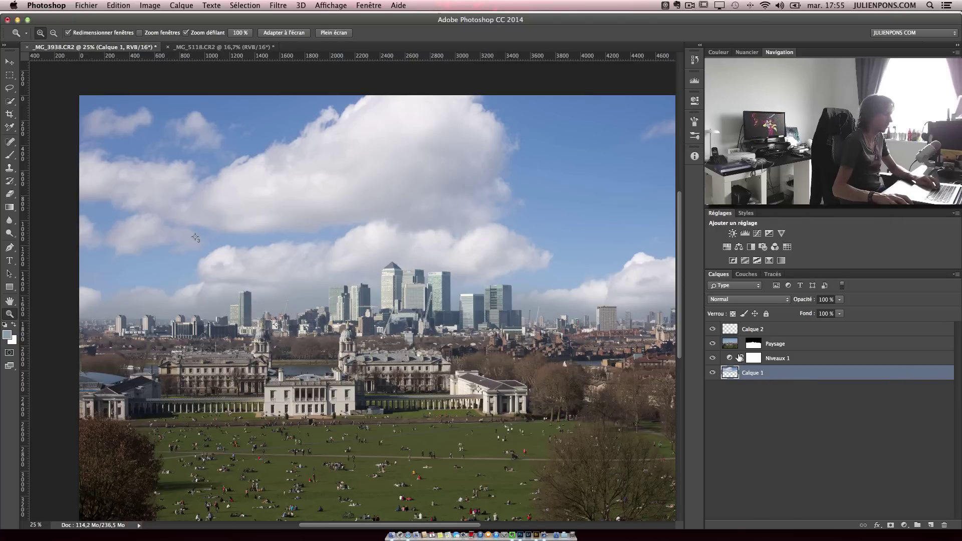
click(730, 345)
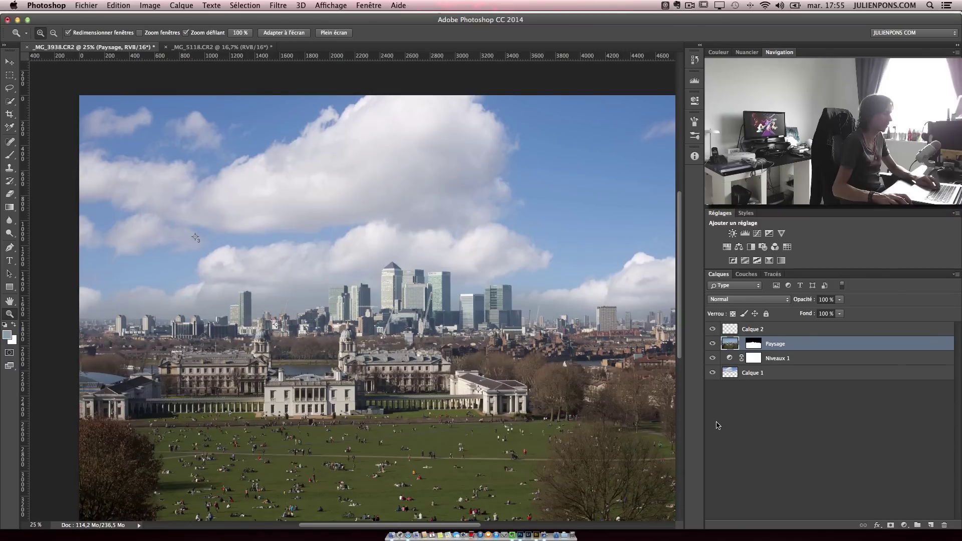
key(i)
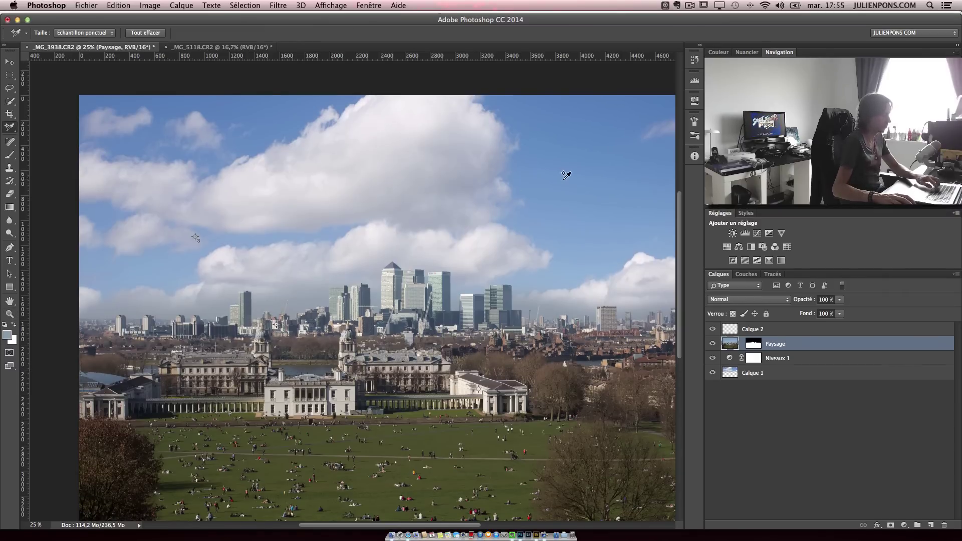
key(F8)
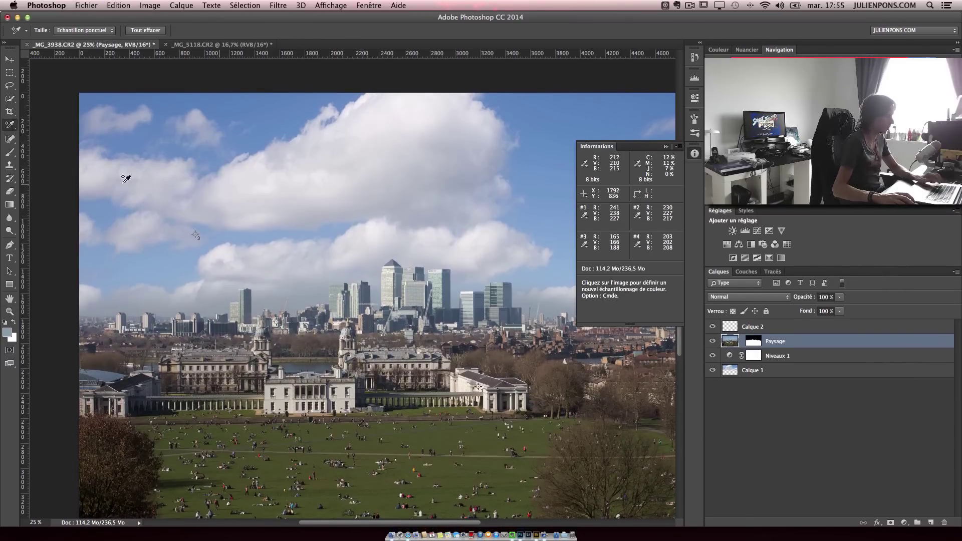
key(f)
drag(258, 197, 157, 195)
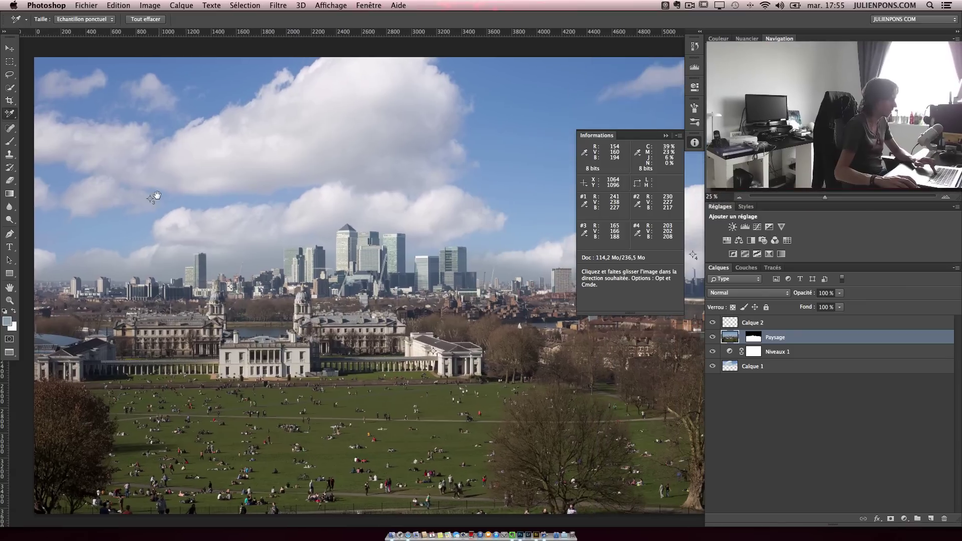
click(11, 116)
click(52, 115)
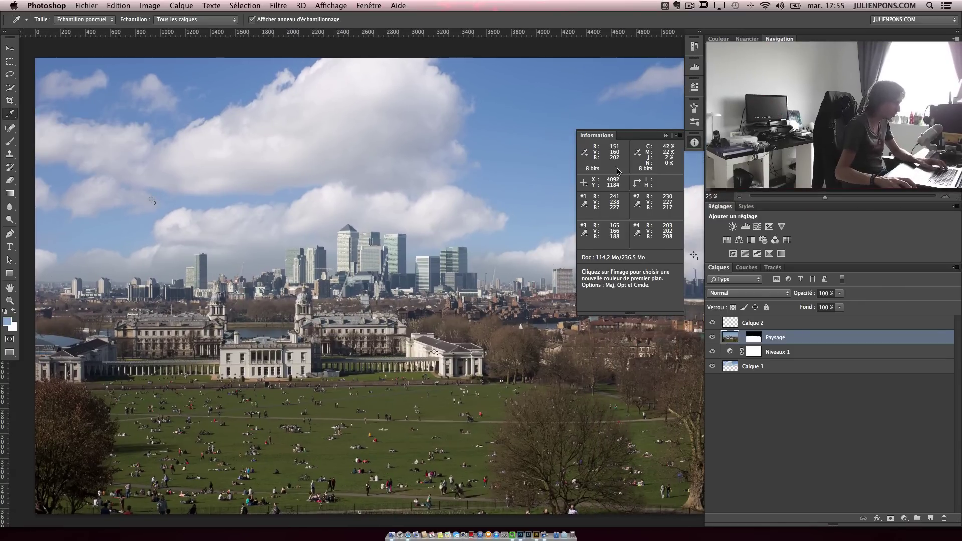
click(666, 135)
- Ready the Brush at 516 px on layer Calque 2 and set the layer's blend mode to Lumière tamisée
key(z)
click(207, 247)
click(207, 246)
click(774, 325)
key(b)
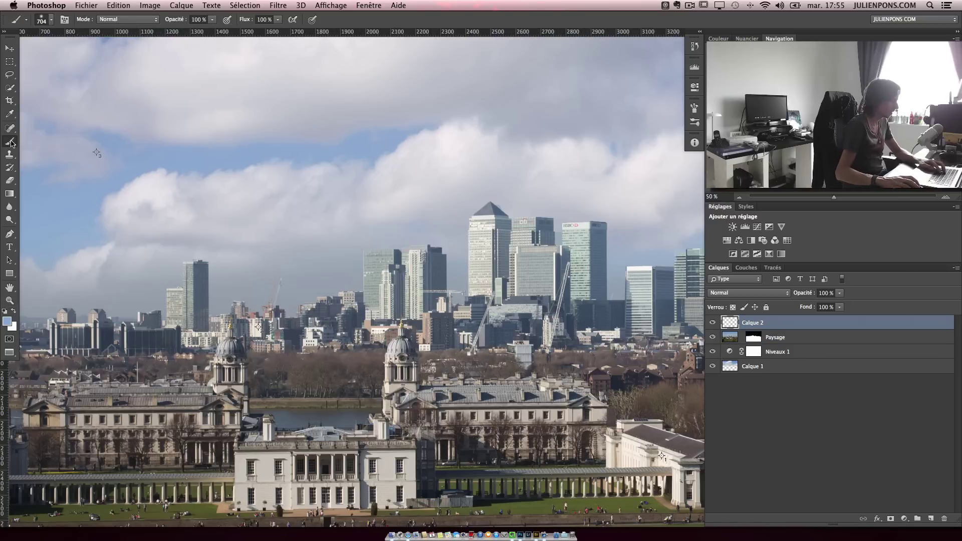
mouse_move(260, 247)
mouse_down()
mouse_move(307, 247)
mouse_move(236, 254)
mouse_move(260, 272)
mouse_move(292, 271)
mouse_up()
key(super+z)
mouse_move(107, 323)
mouse_down()
mouse_move(274, 331)
mouse_move(263, 356)
mouse_move(421, 363)
mouse_move(301, 360)
mouse_up()
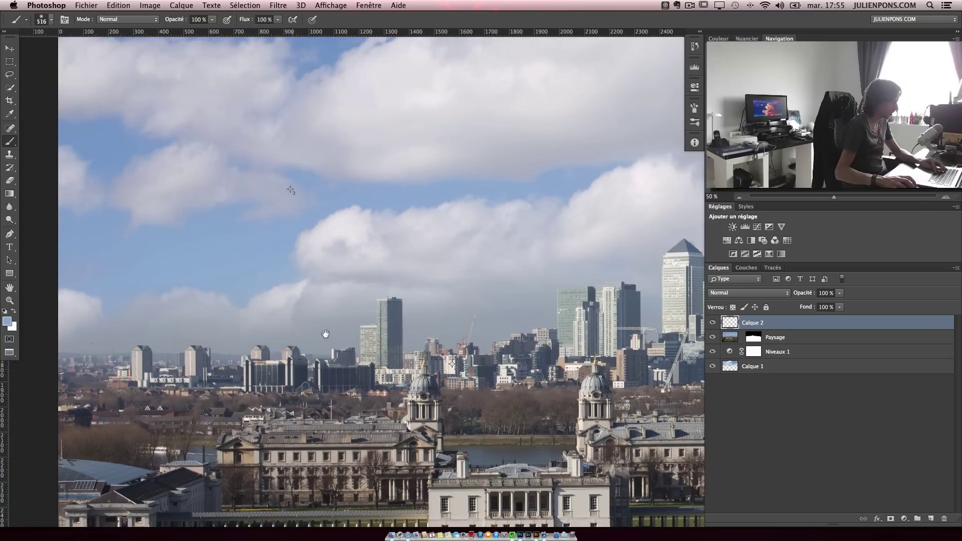
click(764, 296)
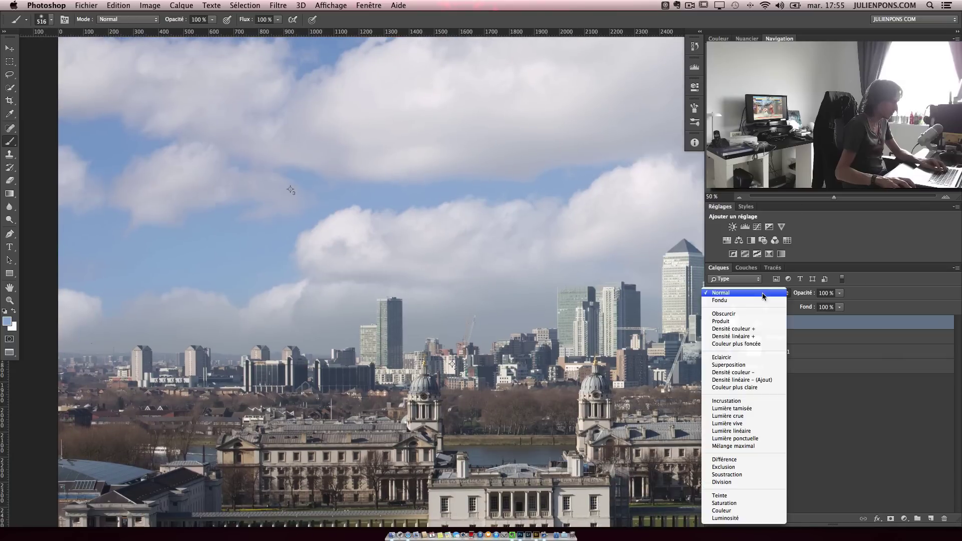
click(758, 409)
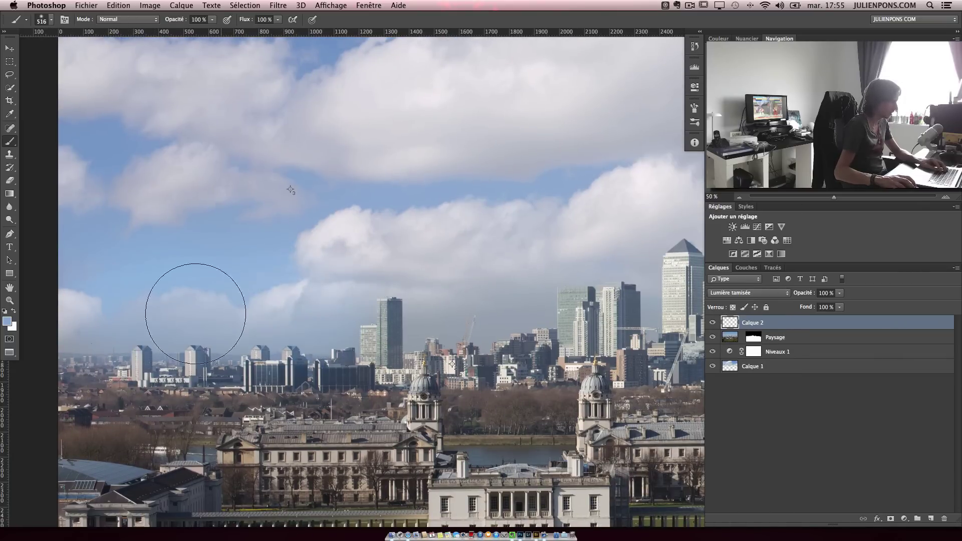
- Paint the sampled blue as soft atmospheric haze on Calque 2 along the whole horizon, over the skyline and low clouds
mouse_move(419, 267)
mouse_down()
mouse_move(450, 305)
mouse_move(613, 243)
mouse_up()
drag(457, 228, 95, 237)
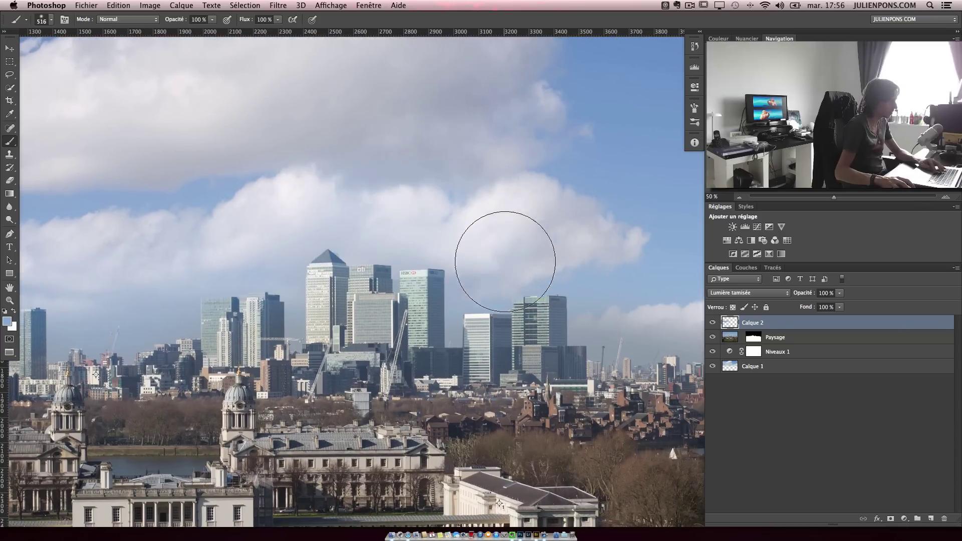
drag(573, 266, 279, 224)
mouse_move(315, 280)
mouse_down()
mouse_move(358, 297)
mouse_move(422, 280)
mouse_move(453, 246)
mouse_move(516, 269)
mouse_move(655, 258)
mouse_up()
drag(422, 279, 231, 283)
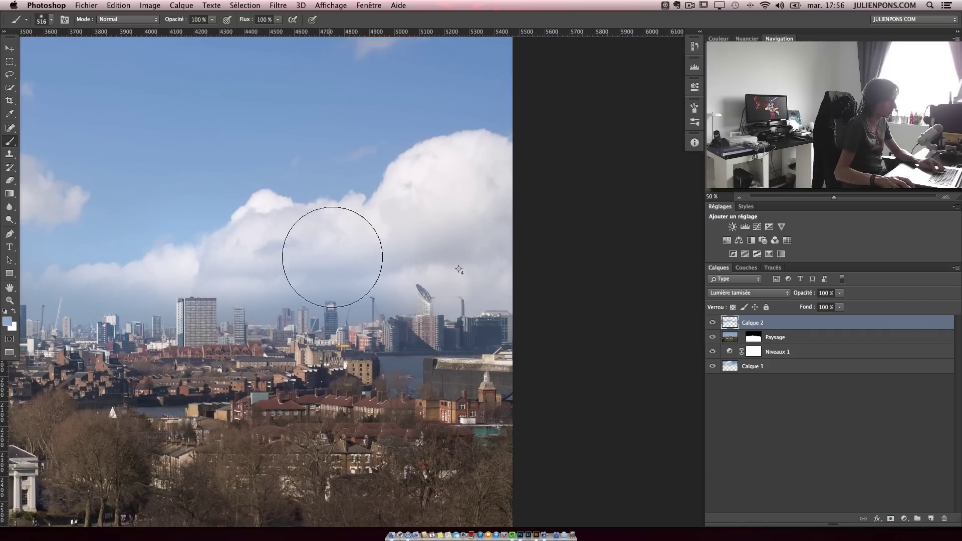
mouse_move(516, 279)
mouse_down()
mouse_move(299, 300)
mouse_move(440, 242)
mouse_up()
key(super+r)
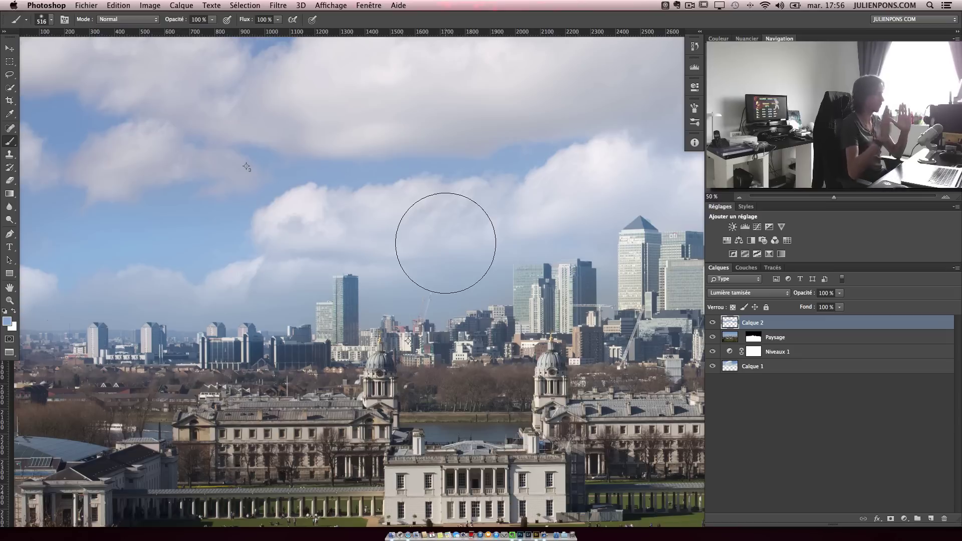
- Lower the opacity of Calque 2 to 76 % and rename the layer Persp Atmo
key(super+minus)
key(super+minus)
key(super+minus)
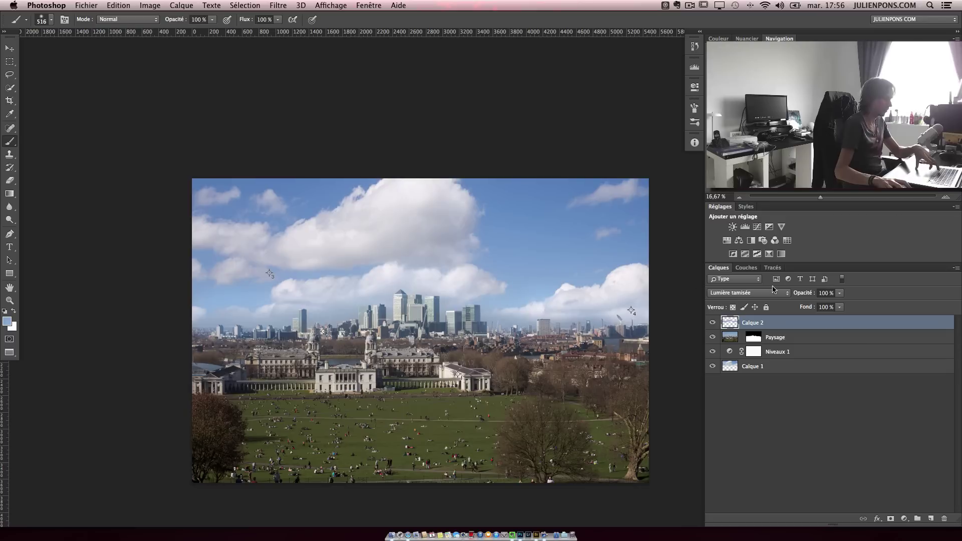
drag(810, 296, 798, 298)
double_click(767, 324)
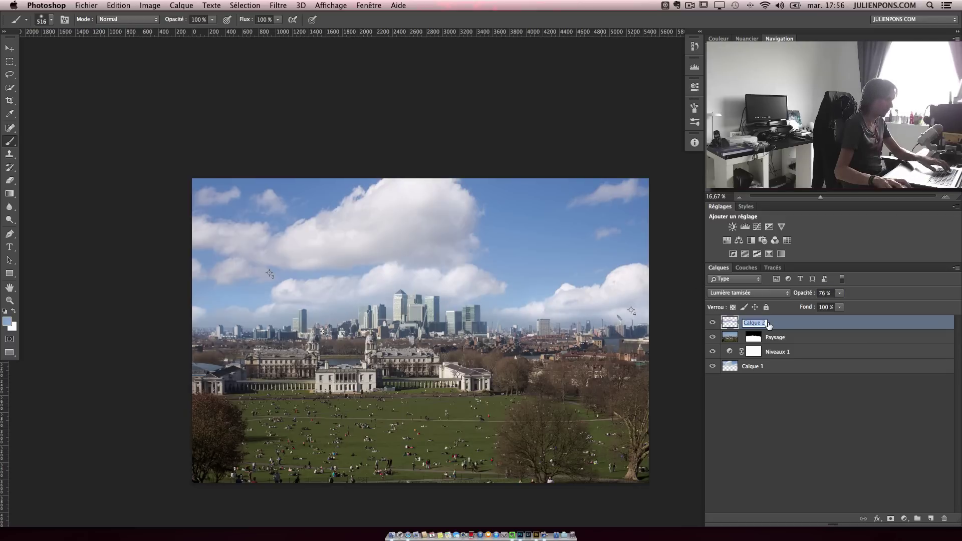
text(Persp Atmo)
key(Return)
key(z)
click(475, 331)
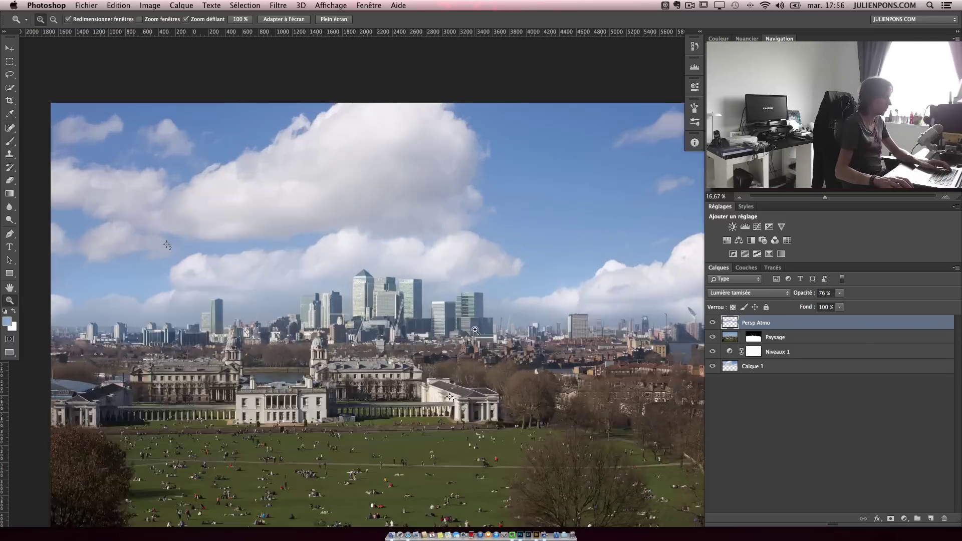
drag(476, 330, 438, 330)
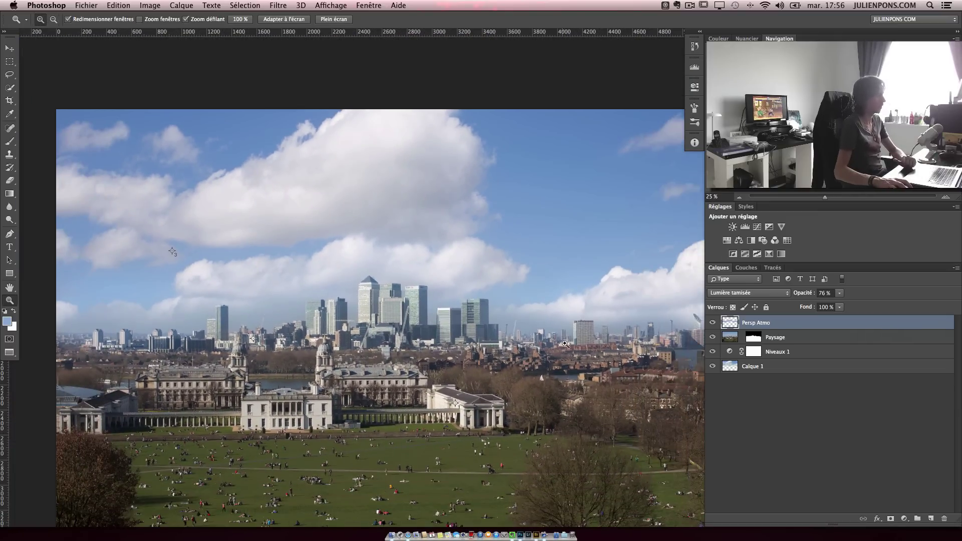
click(689, 9)
click(690, 4)
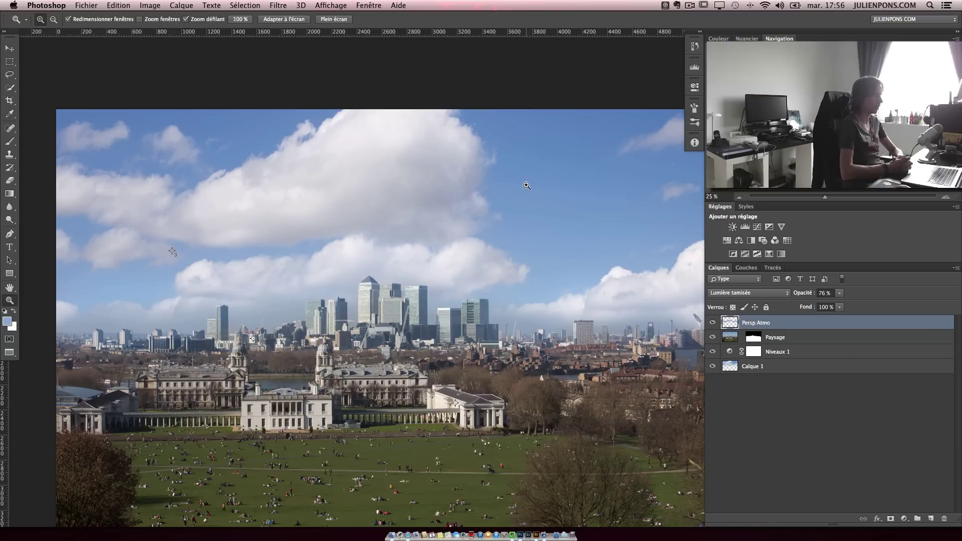
- Switch to Adobe Bridge, compare the original photos _MG_3938.CR2 and _MG_5118.CR2 full screen, and return to the composite in Photoshop
click(537, 535)
click(530, 453)
click(358, 206)
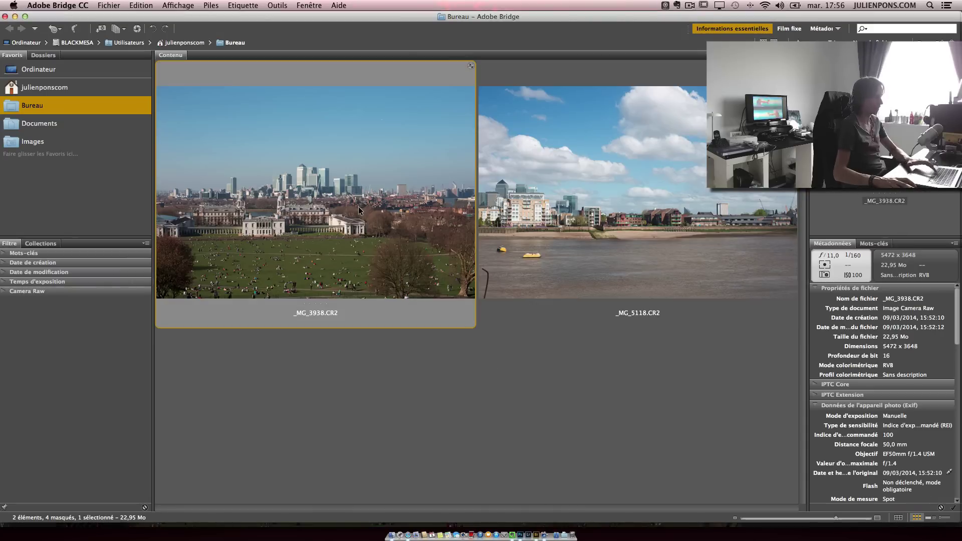
key(space)
key(Right)
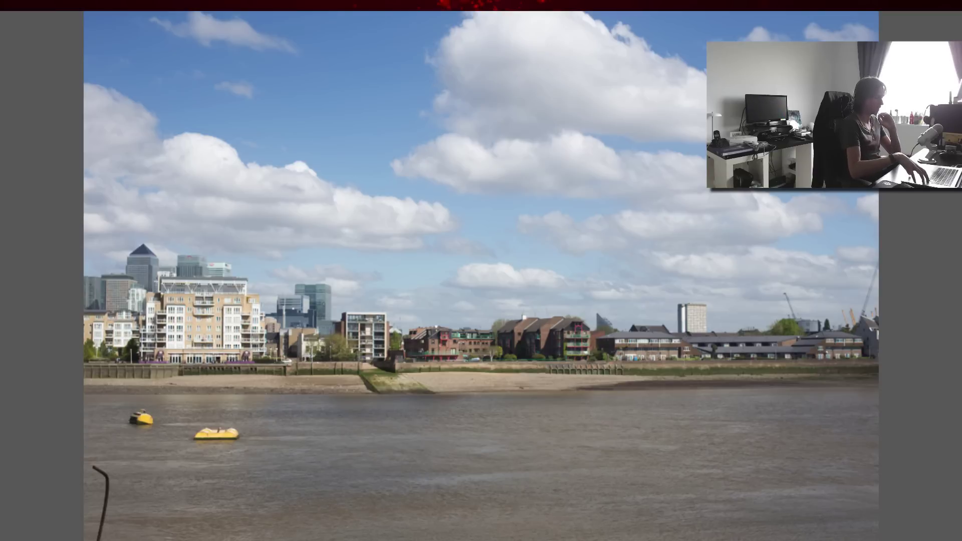
key(Left)
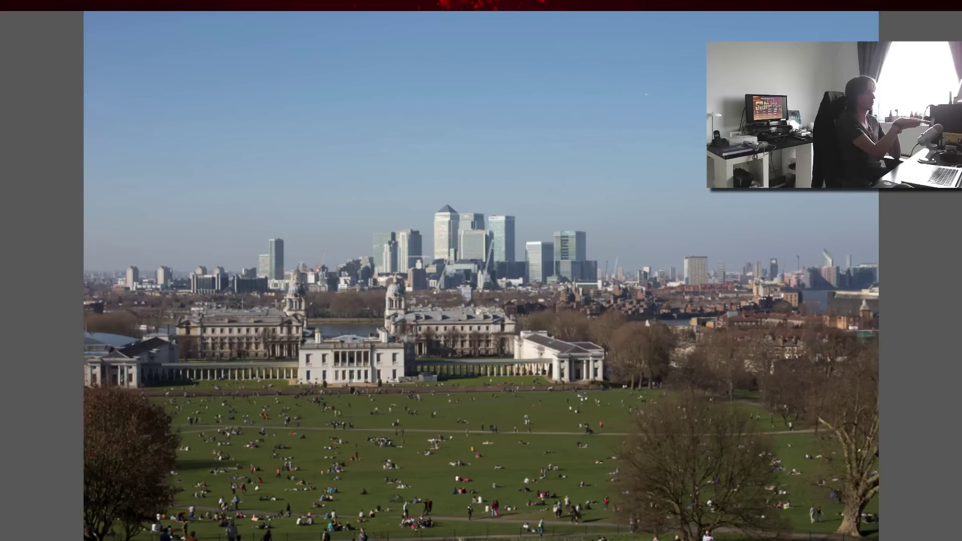
key(Right)
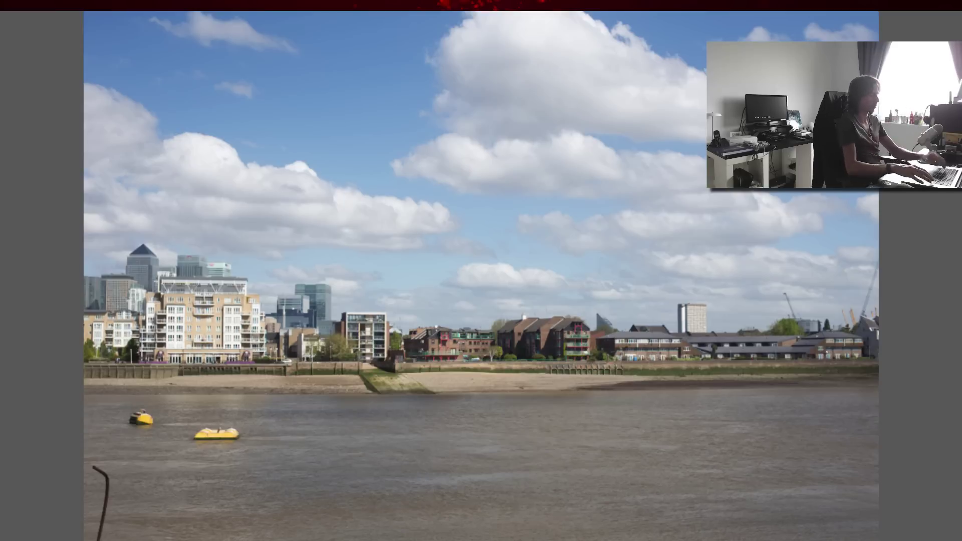
key(space)
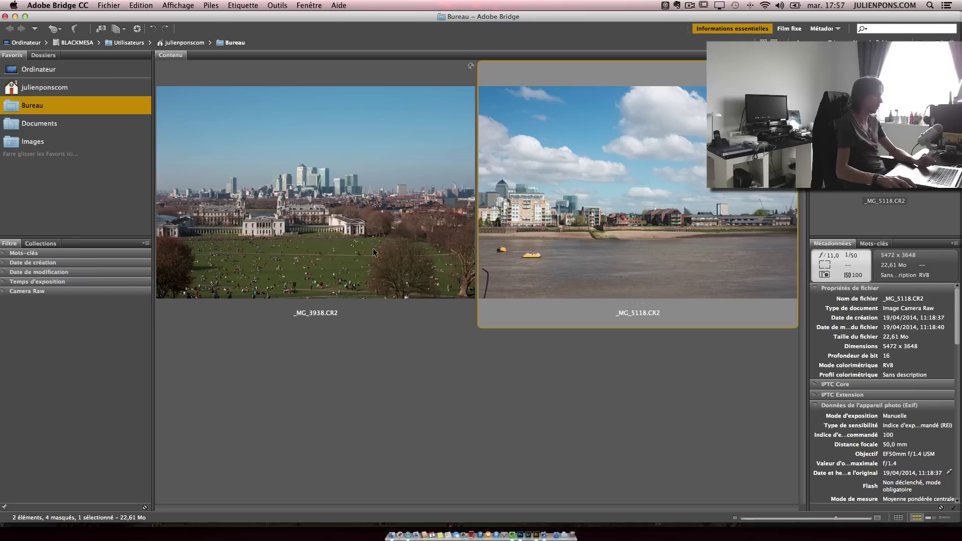
click(520, 535)
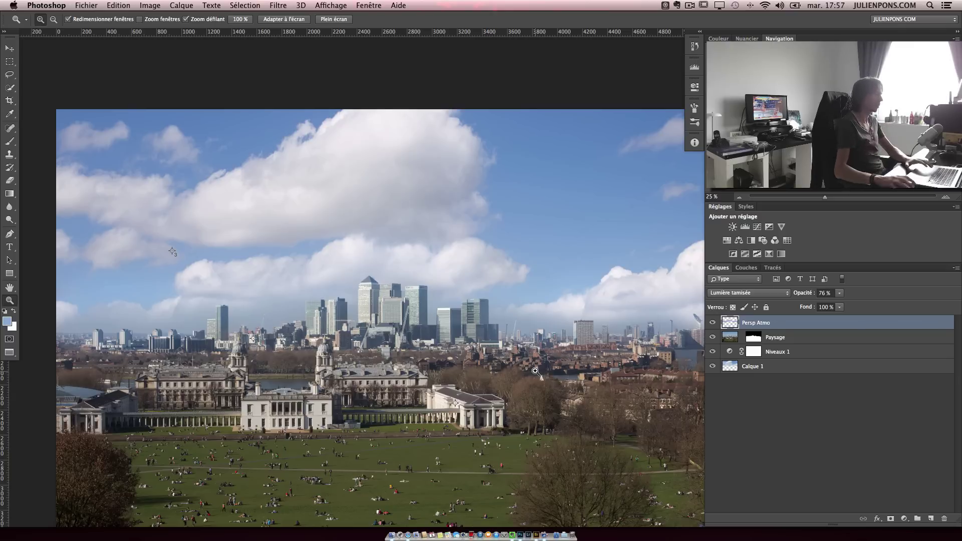
scroll(551, 376, right, 5)
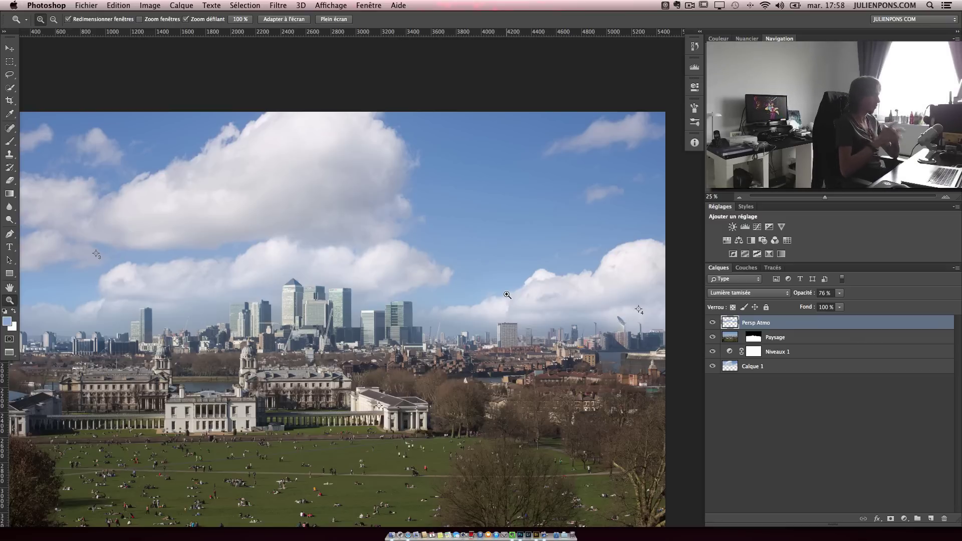
- Switch to Safari and view the trainer's website, Facebook page and Tuto.com profile
click(410, 535)
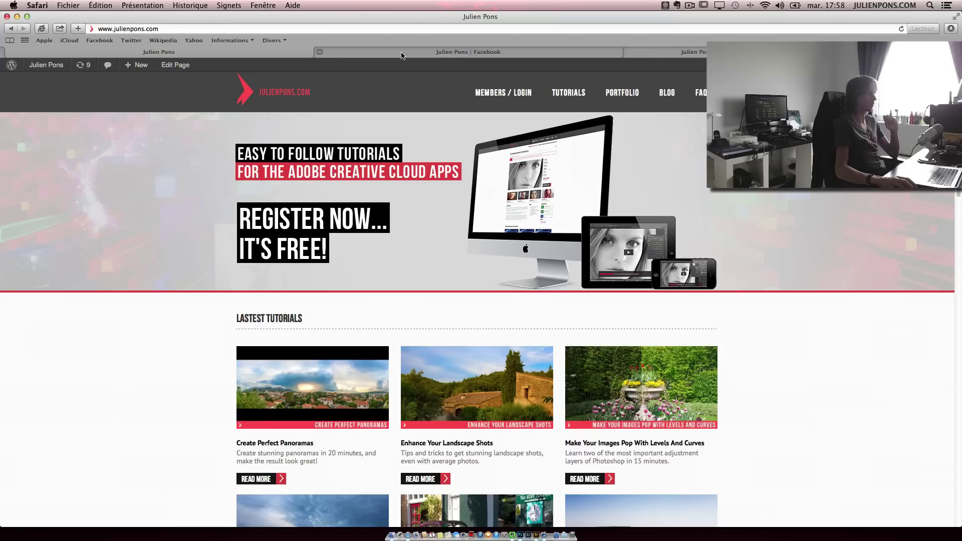
click(436, 55)
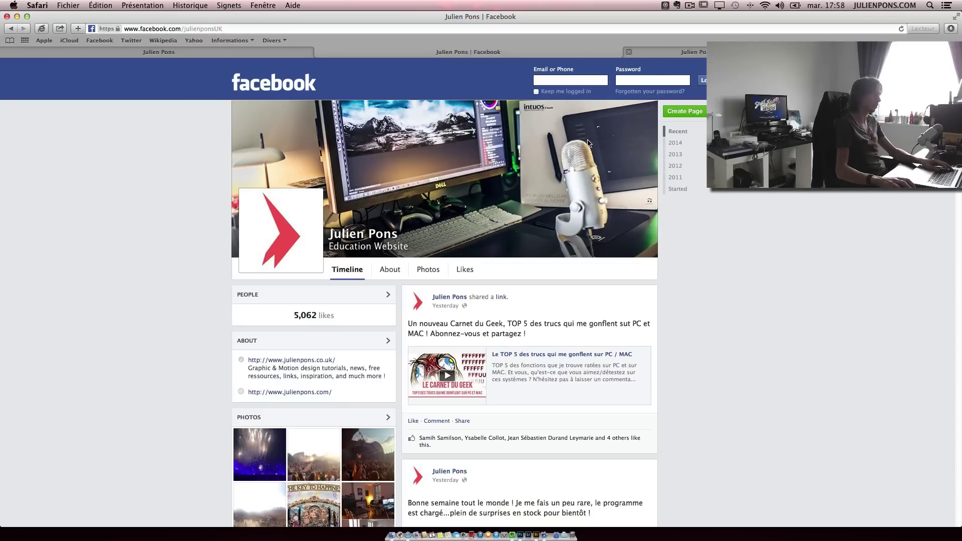
key(ctrl+Tab)
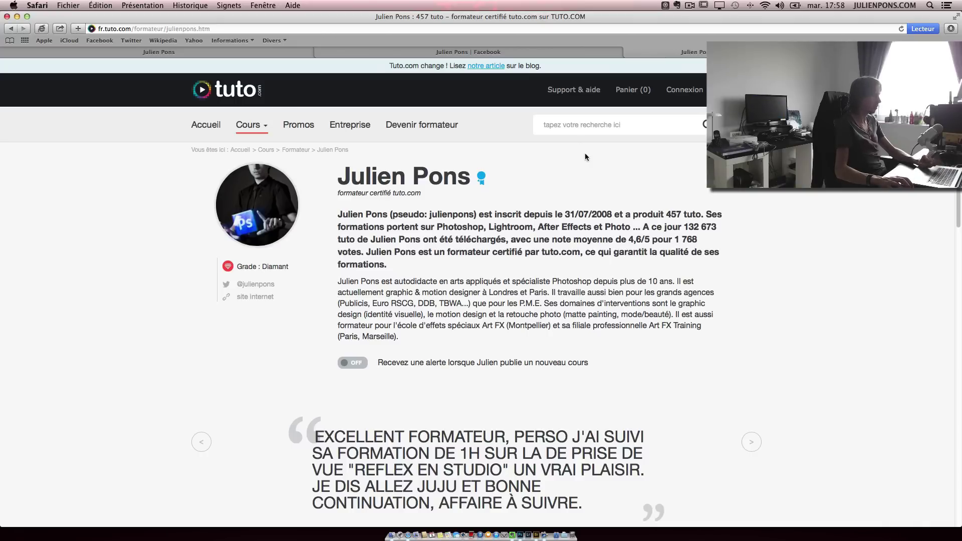
- Search for the trainer's username from the Tuto.com home page and browse the listed courses
click(254, 98)
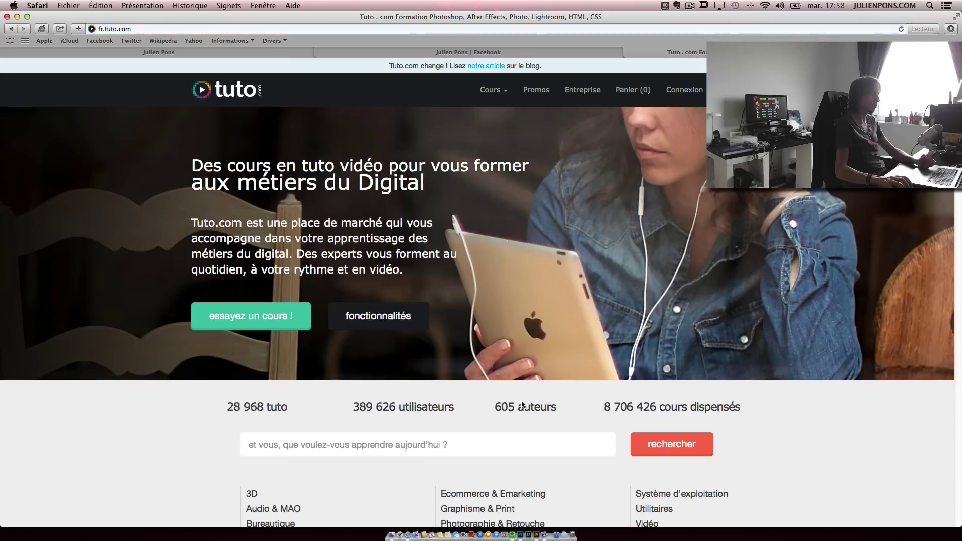
click(498, 451)
text(julienpons)
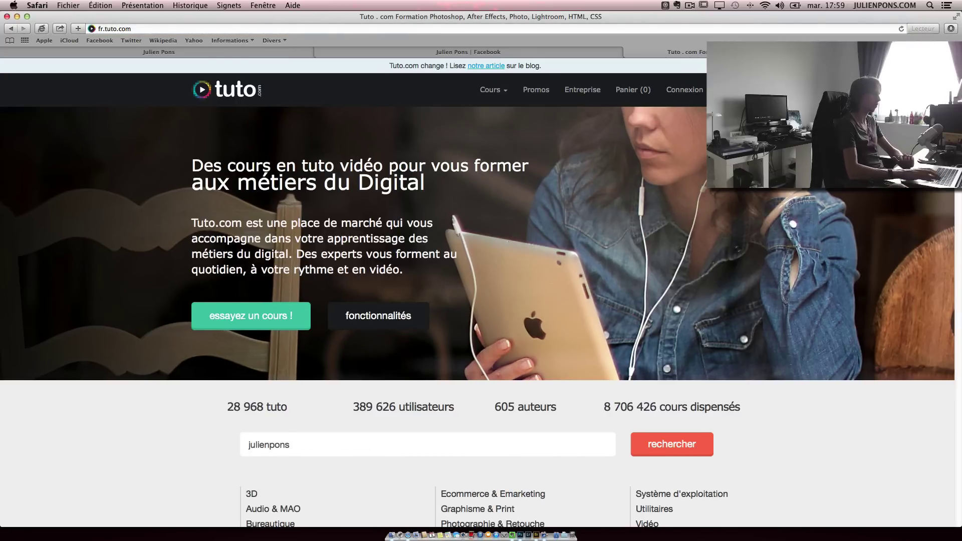
key(Return)
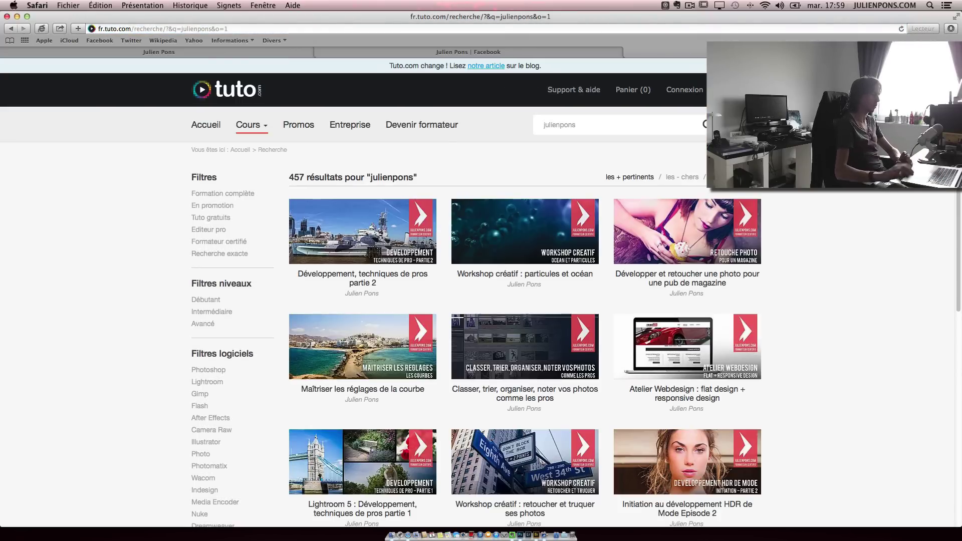
scroll(528, 486, down, 5)
scroll(528, 486, up, 4)
scroll(527, 486, up, 1)
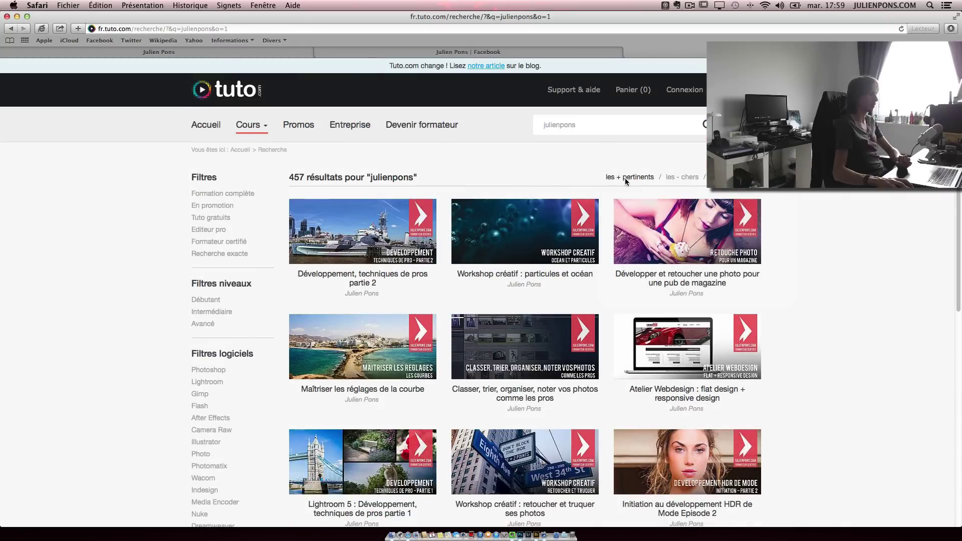
double_click(574, 125)
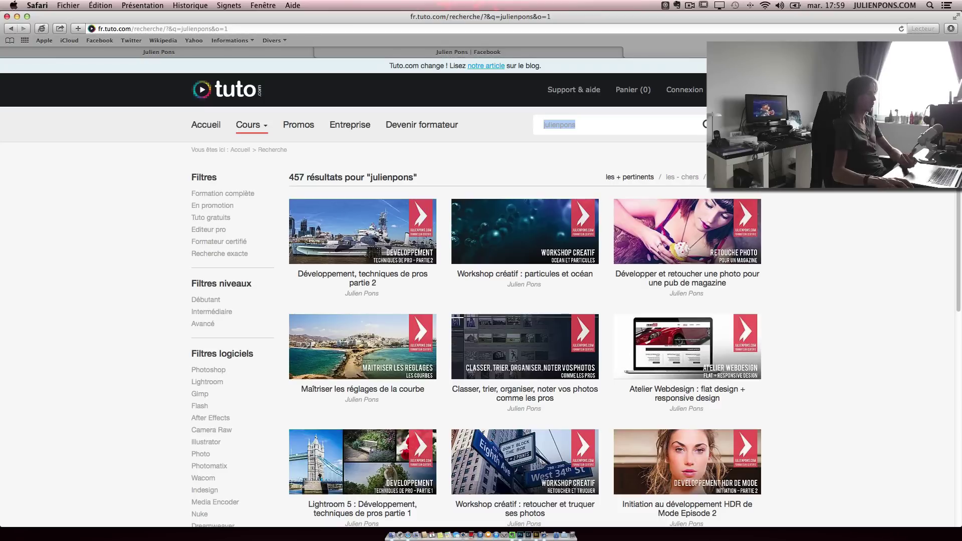
scroll(817, 263, down, 5)
scroll(815, 271, up, 5)
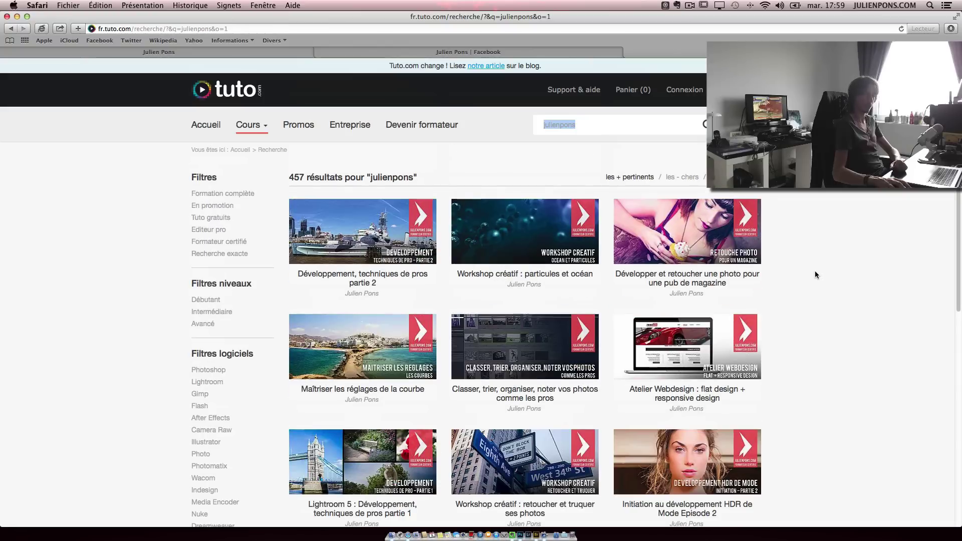